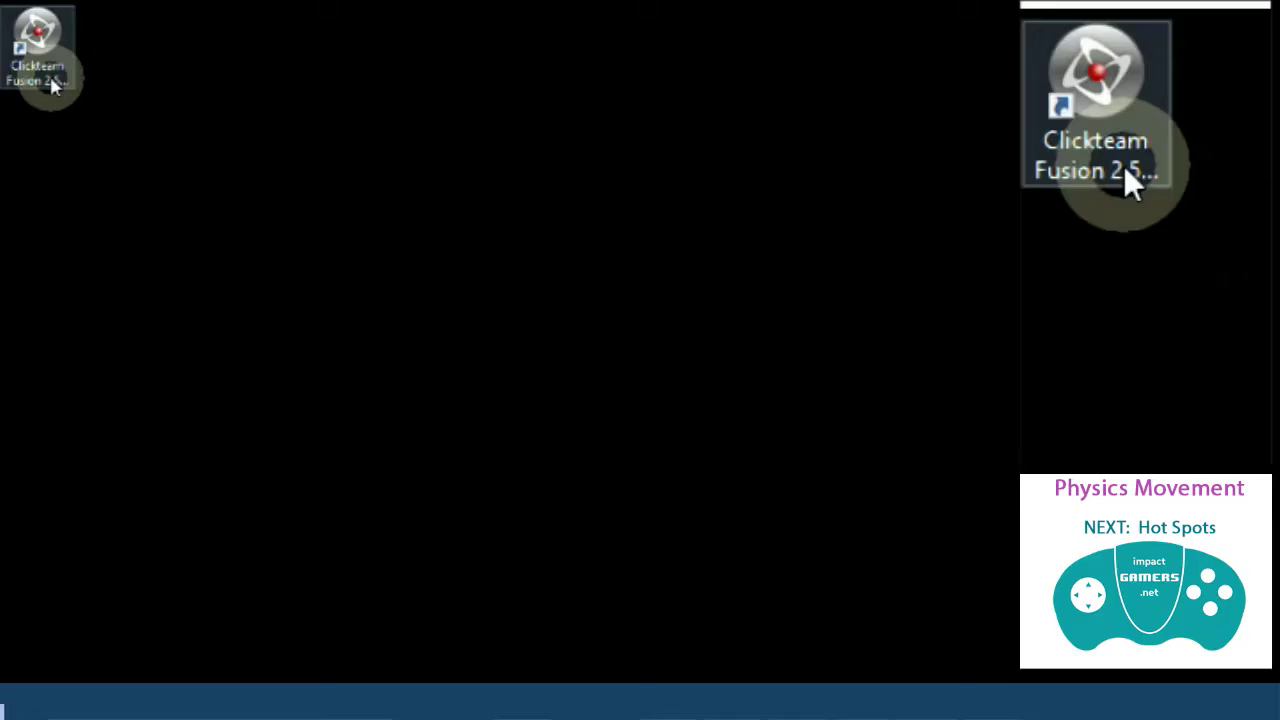
Launch Clickteam Fusion 2.5 from its desktop icon and wait for the Welcome page
{"action": "double_click", "coordinate": [52, 84]}
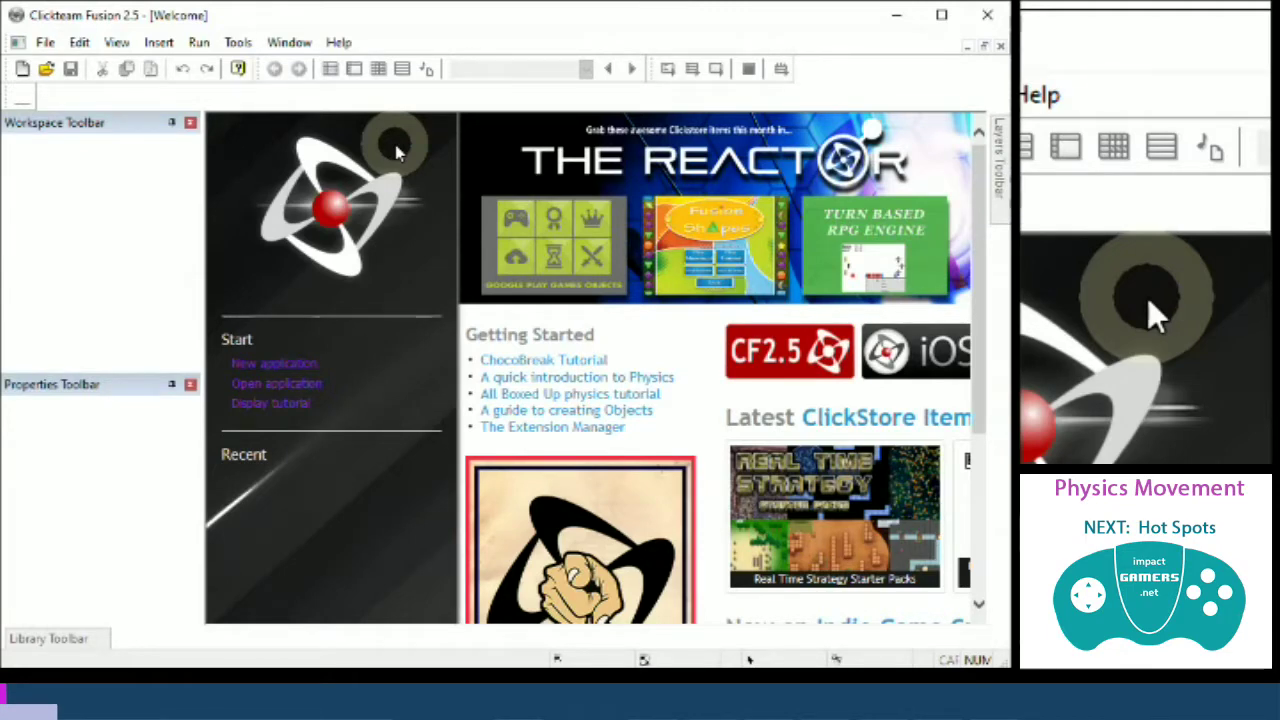
Create a new application and open its blank 640×480 Frame 1 in the Frame Editor
{"action": "left_click", "coordinate": [42, 42]}
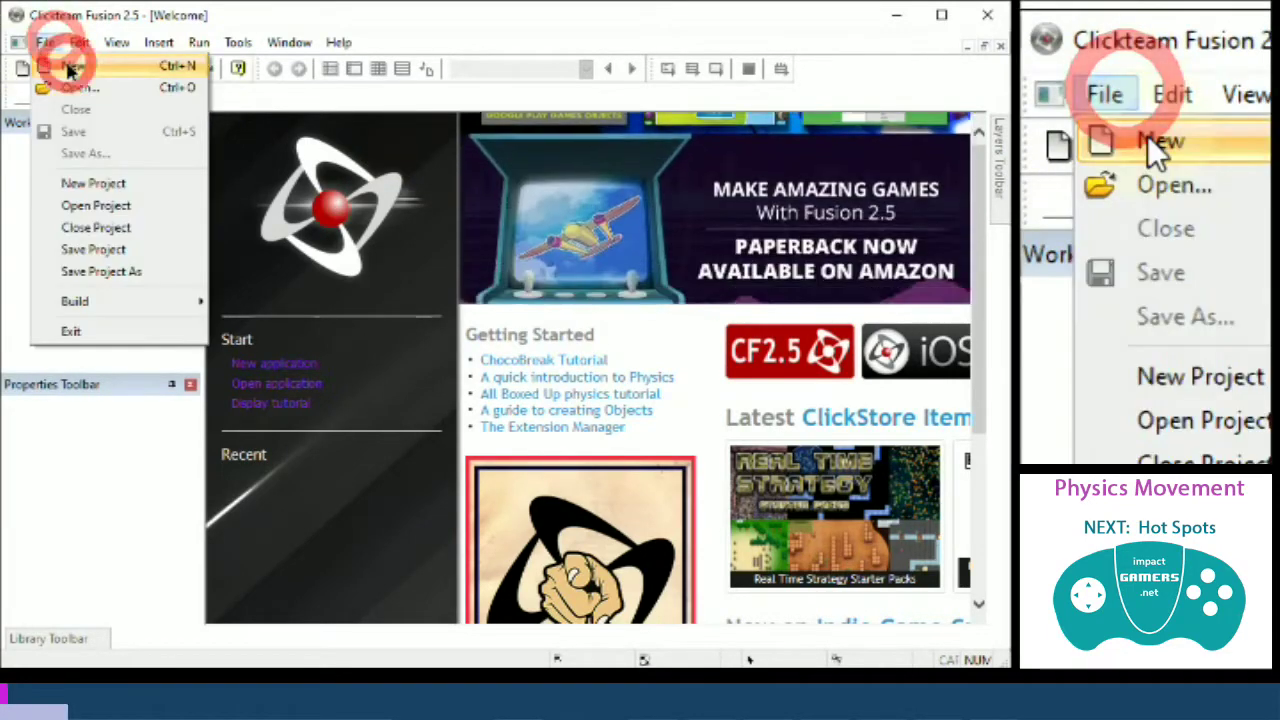
{"action": "left_click", "coordinate": [70, 63]}
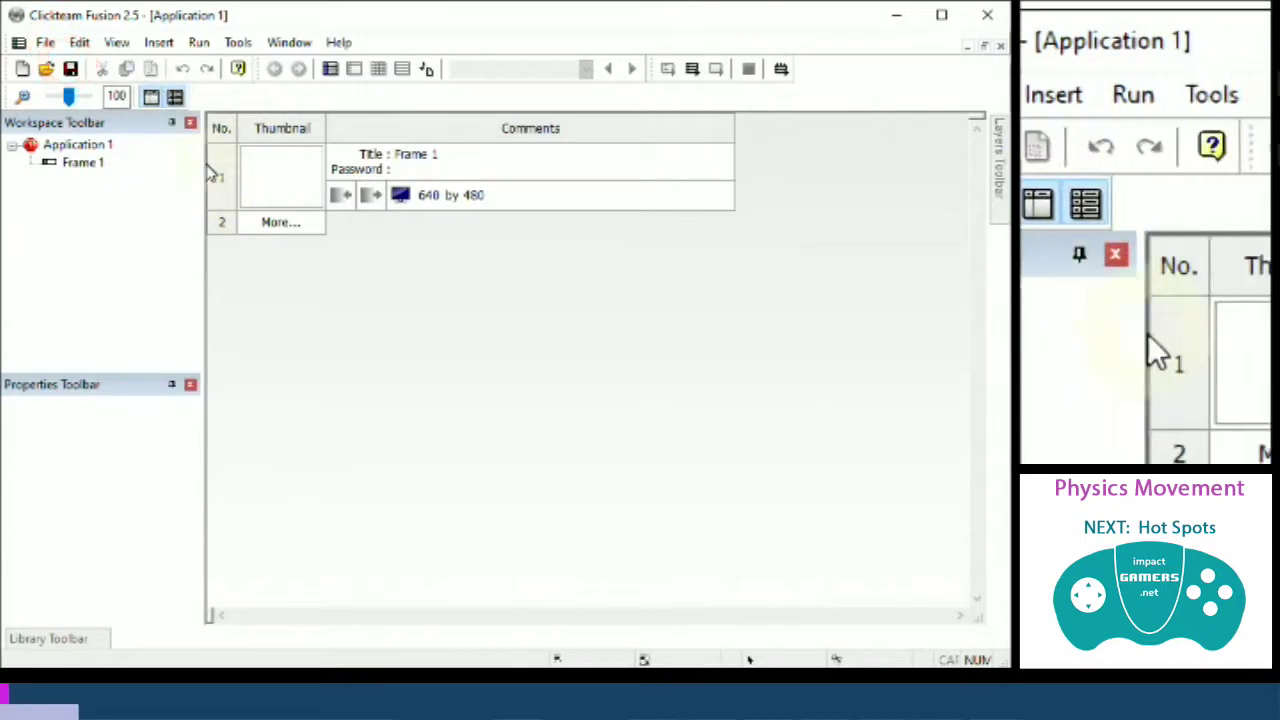
{"action": "double_click", "coordinate": [240, 166]}
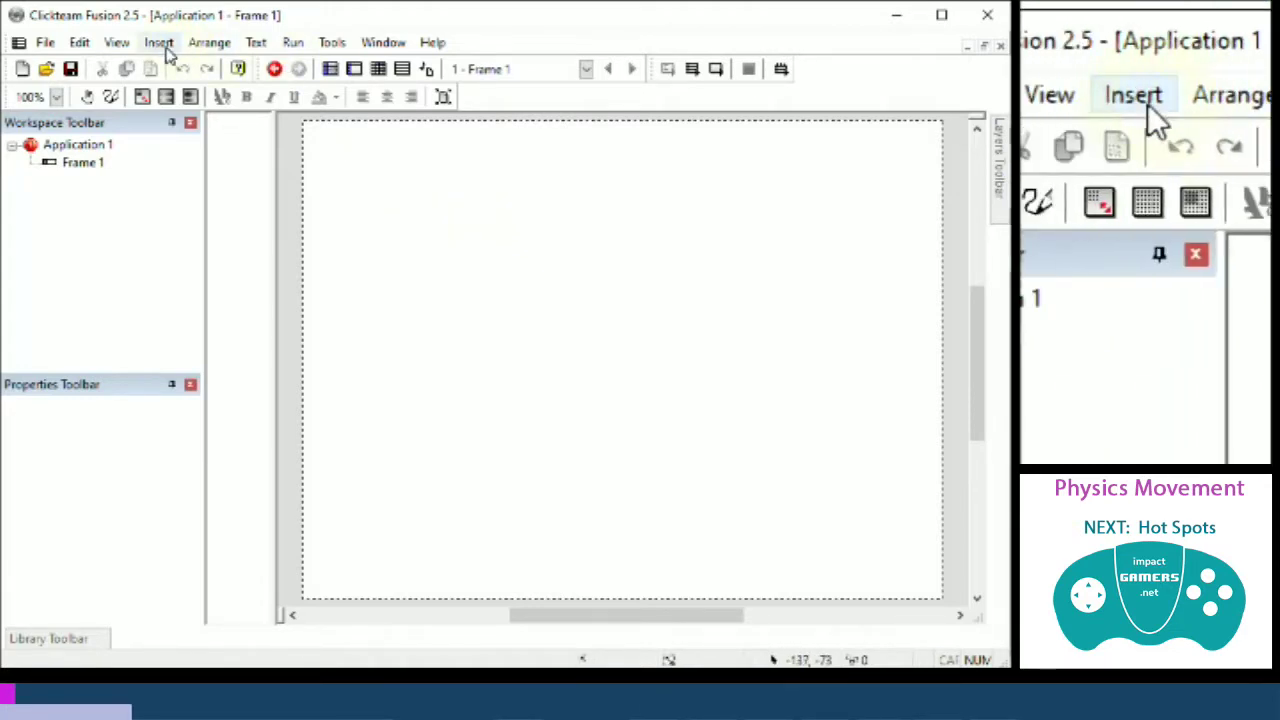
{"action": "left_click", "coordinate": [159, 42]}
Insert an Active object near the frame centre and bring up its Movement type list
{"action": "left_click", "coordinate": [190, 110]}
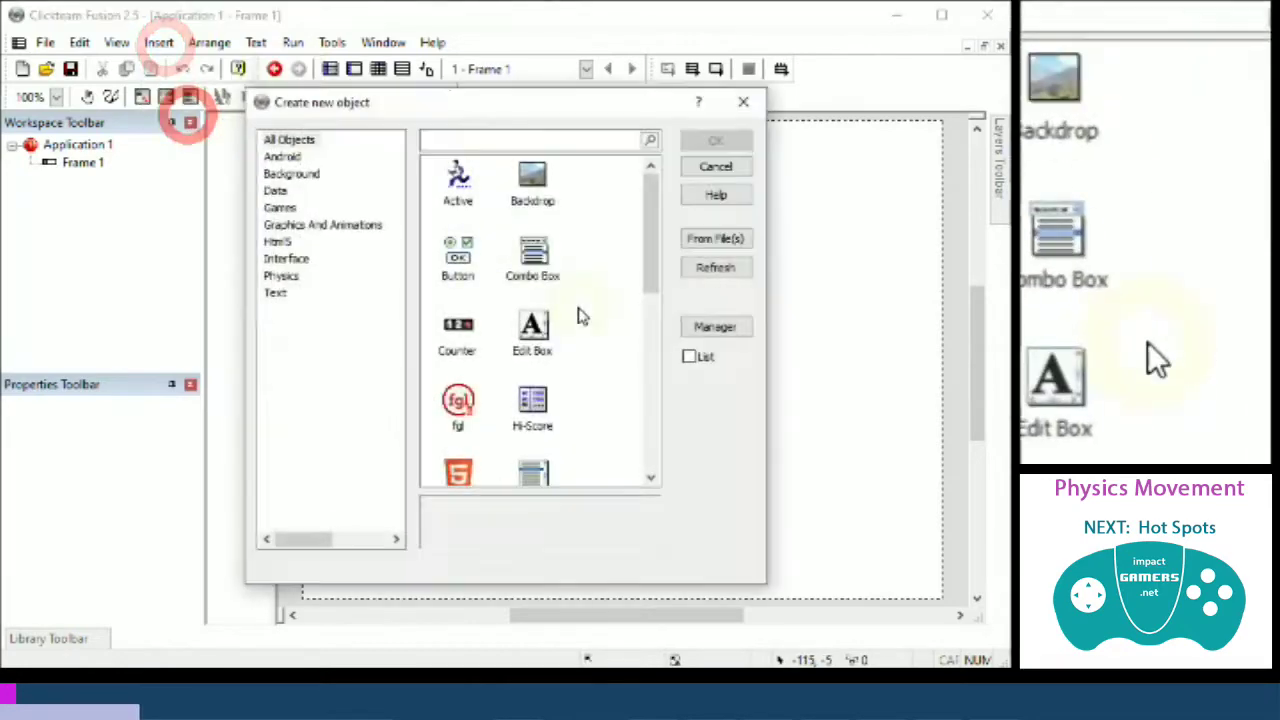
{"action": "left_click", "coordinate": [459, 185]}
{"action": "left_click", "coordinate": [731, 141]}
{"action": "left_click", "coordinate": [606, 424]}
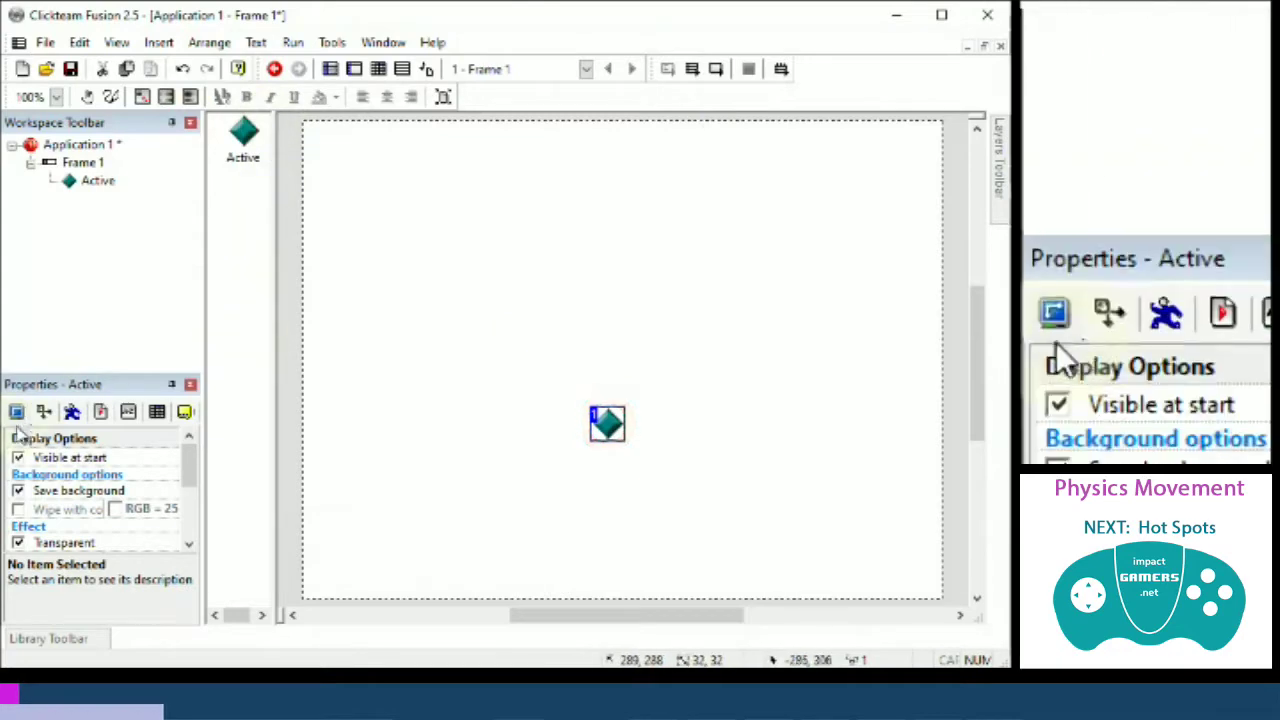
{"action": "left_click", "coordinate": [72, 414]}
{"action": "left_click", "coordinate": [156, 478]}
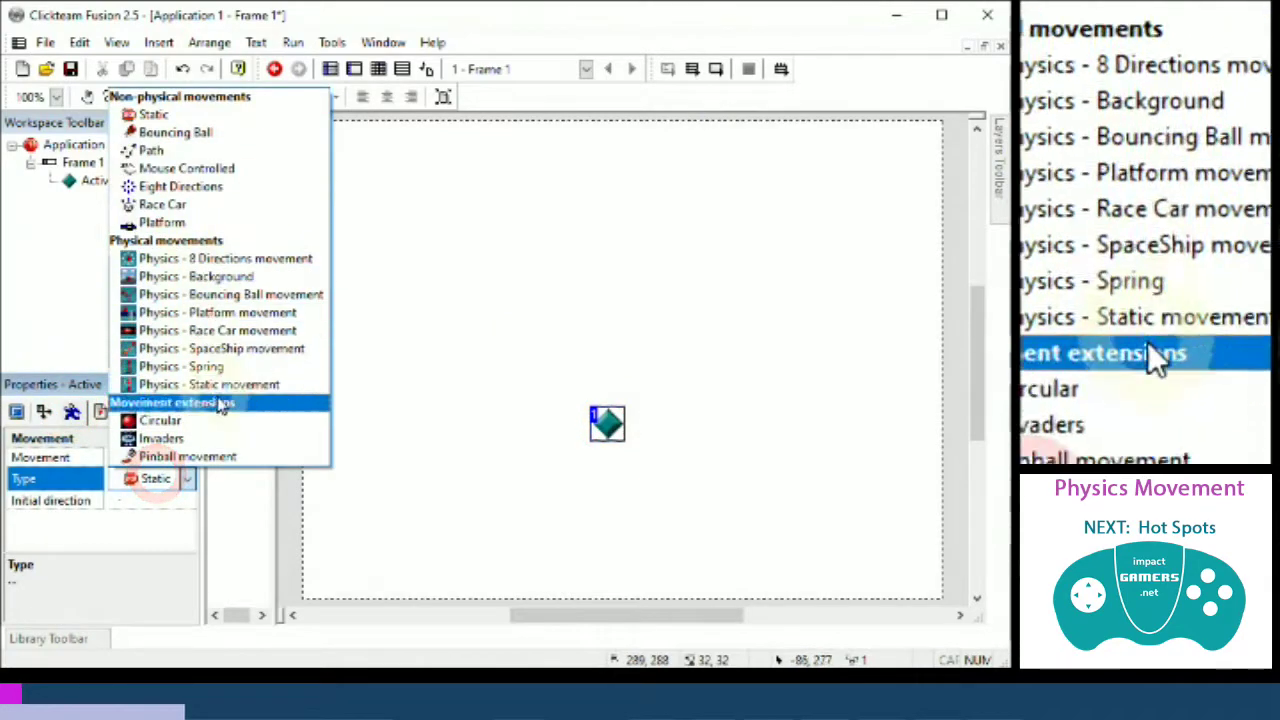
Set the Active object's movement to Physics - Bouncing Ball and dismiss the Physics - Engine notice
{"action": "left_click", "coordinate": [299, 297]}
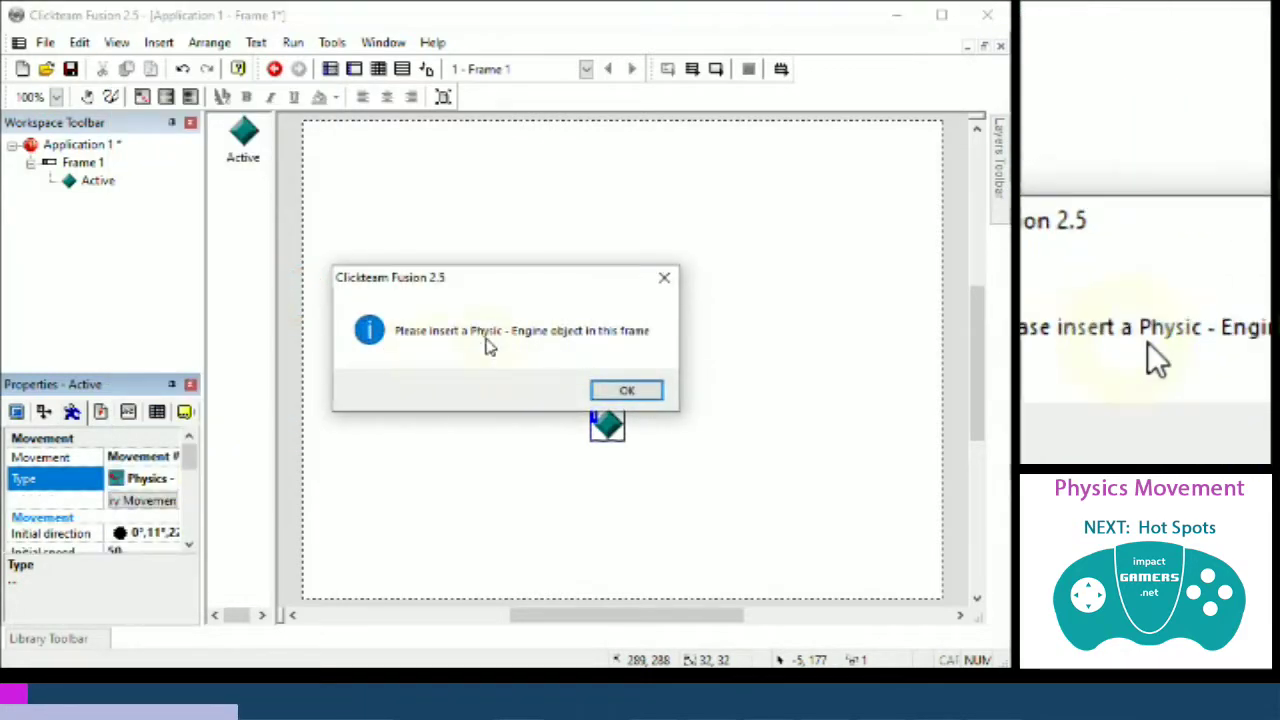
{"action": "left_click", "coordinate": [624, 392]}
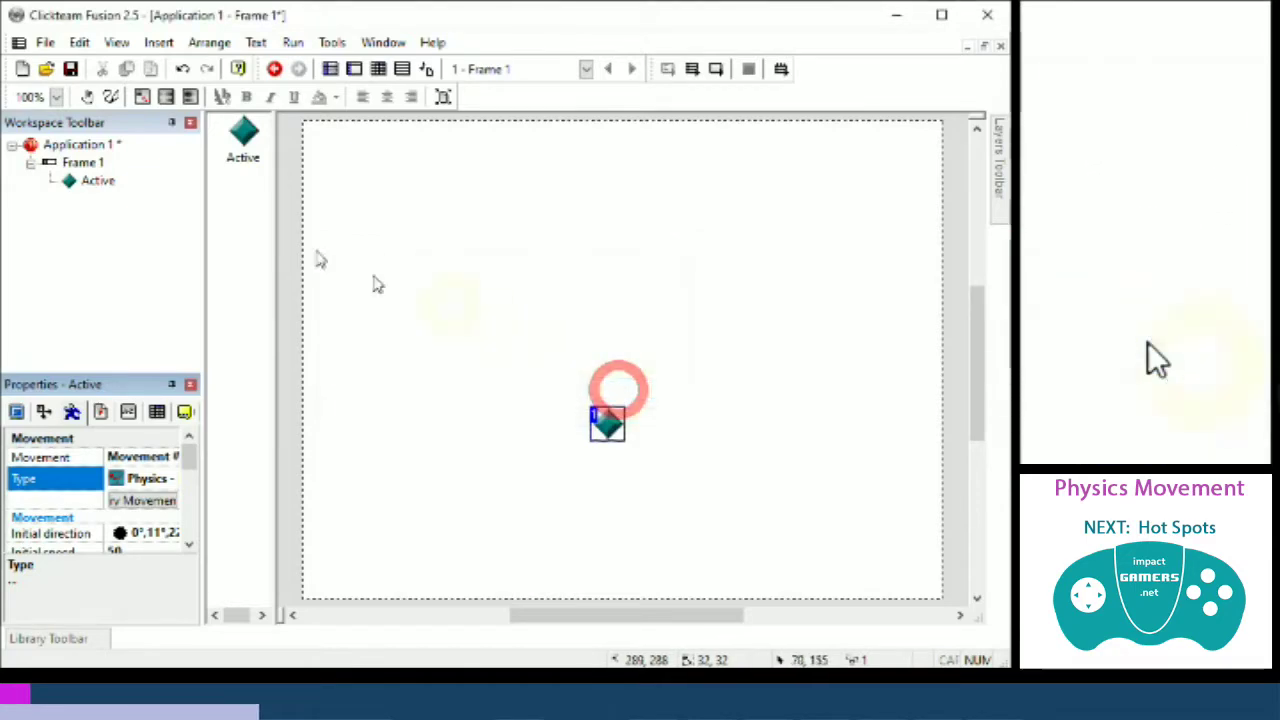
{"action": "left_click", "coordinate": [158, 42]}
Insert a Physics - Engine object into Frame 1, left of the Active diamond
{"action": "left_click", "coordinate": [209, 116]}
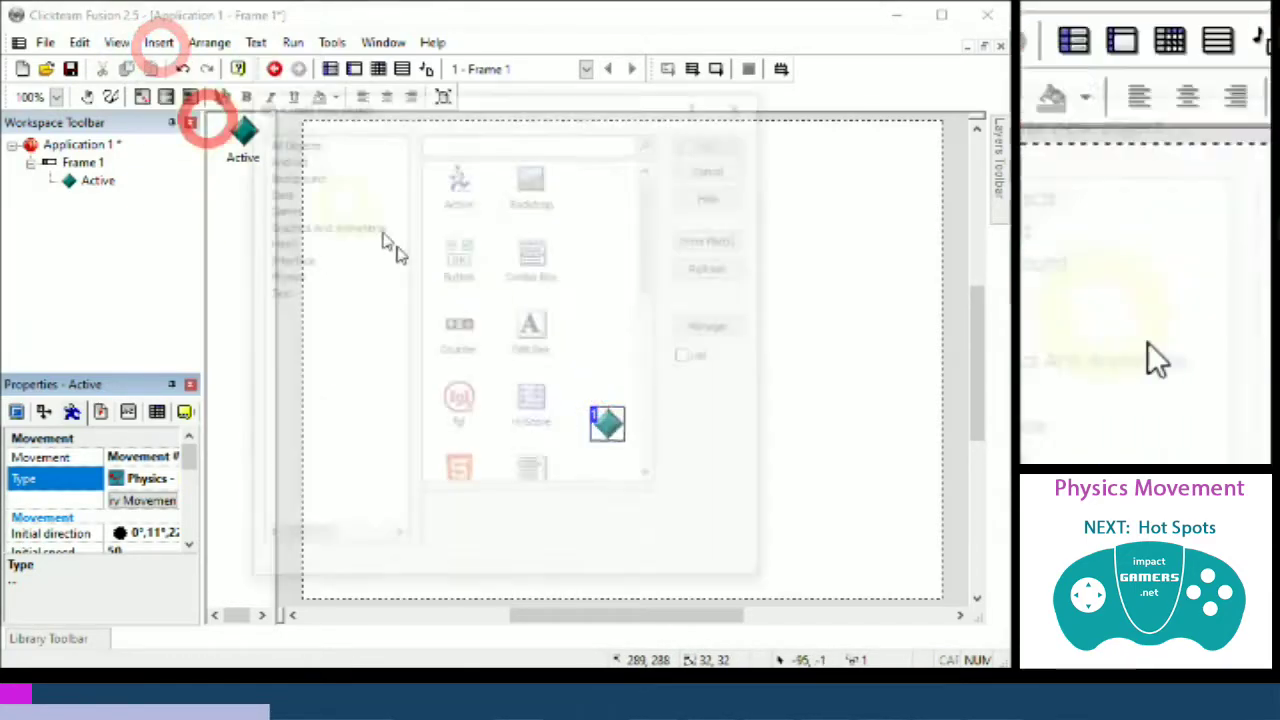
{"action": "scroll", "coordinate": [530, 310], "scroll_direction": "down", "scroll_amount": 5}
{"action": "left_click", "coordinate": [553, 252]}
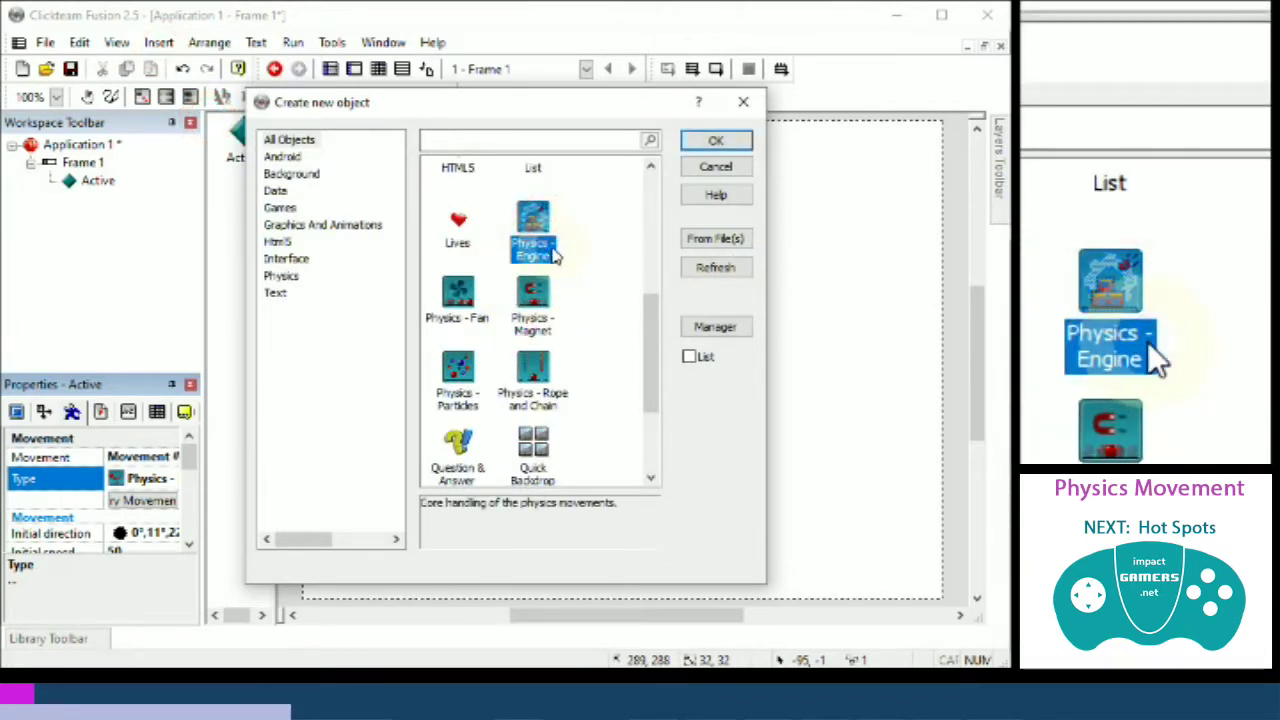
{"action": "left_click", "coordinate": [712, 142]}
{"action": "left_click", "coordinate": [352, 342]}
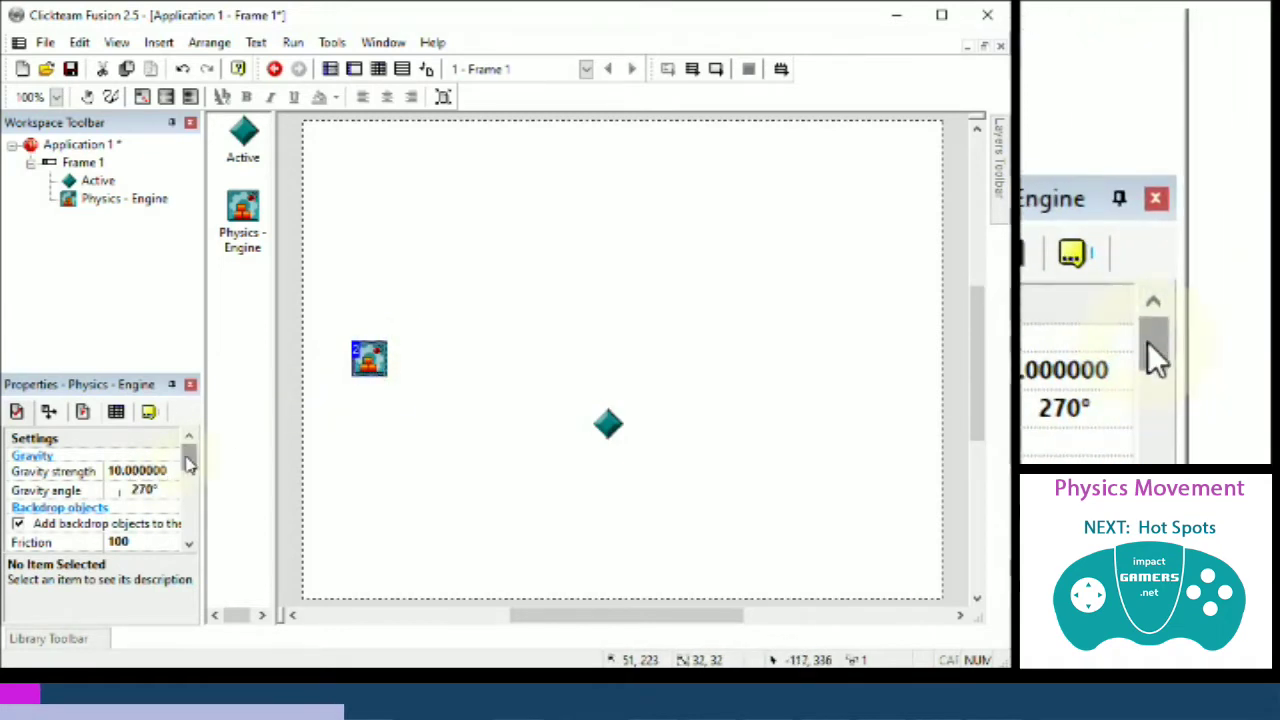
Scroll through the Physics - Engine properties, including gravity strength 10 at 270°
{"action": "mouse_move", "coordinate": [188, 462]}
{"action": "left_mouse_down"}
{"action": "mouse_move", "coordinate": [189, 503]}
{"action": "mouse_move", "coordinate": [190, 452]}
{"action": "left_mouse_up"}
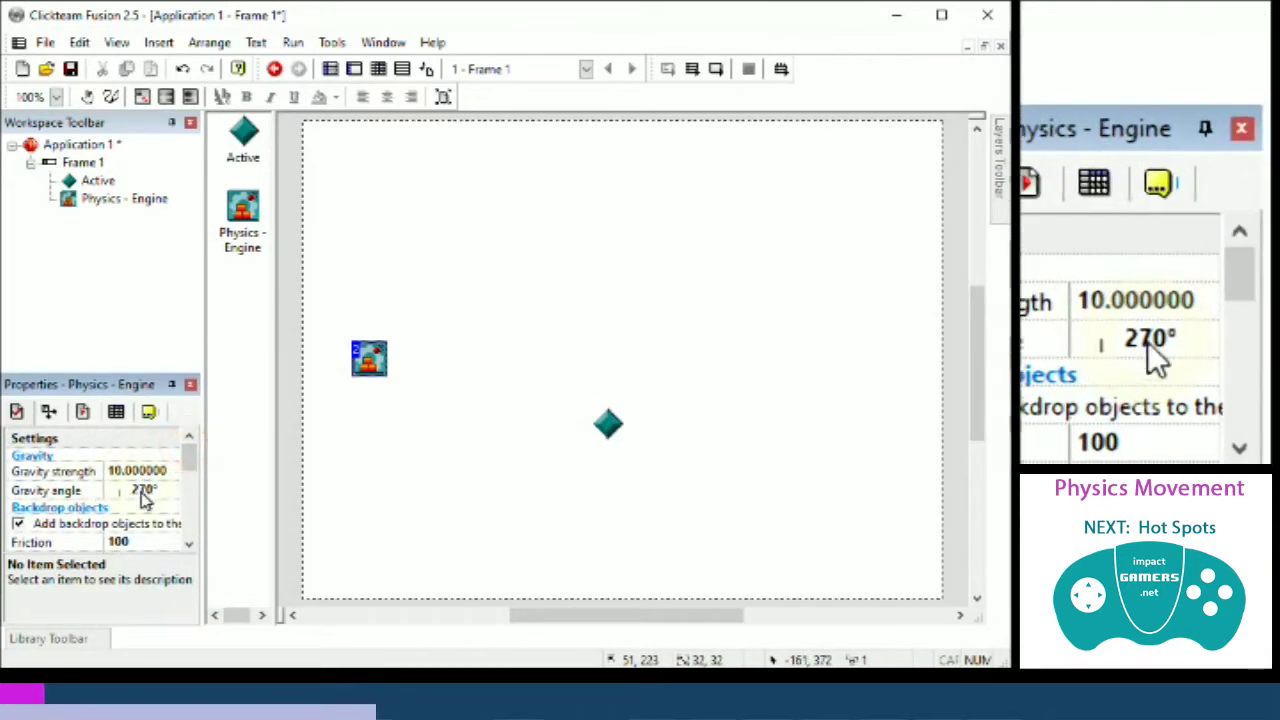
{"action": "left_click_drag", "start_coordinate": [191, 462], "coordinate": [192, 475]}
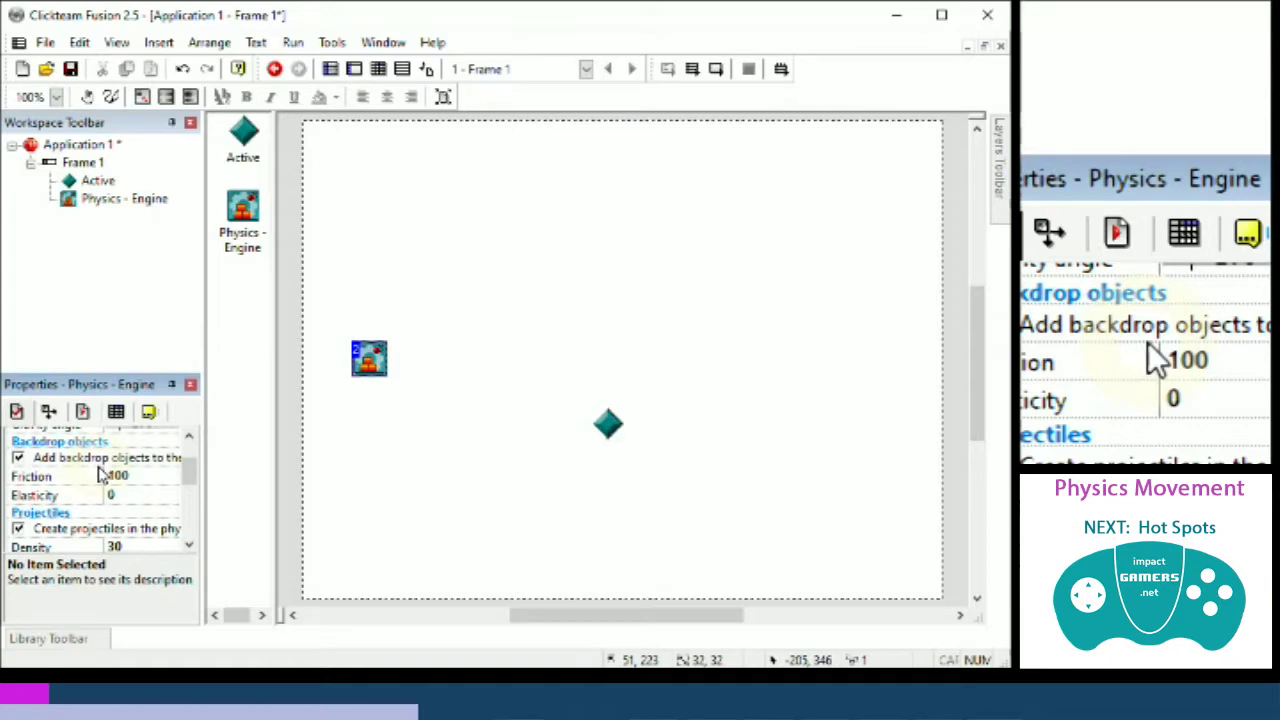
{"action": "left_click_drag", "start_coordinate": [193, 480], "coordinate": [196, 497]}
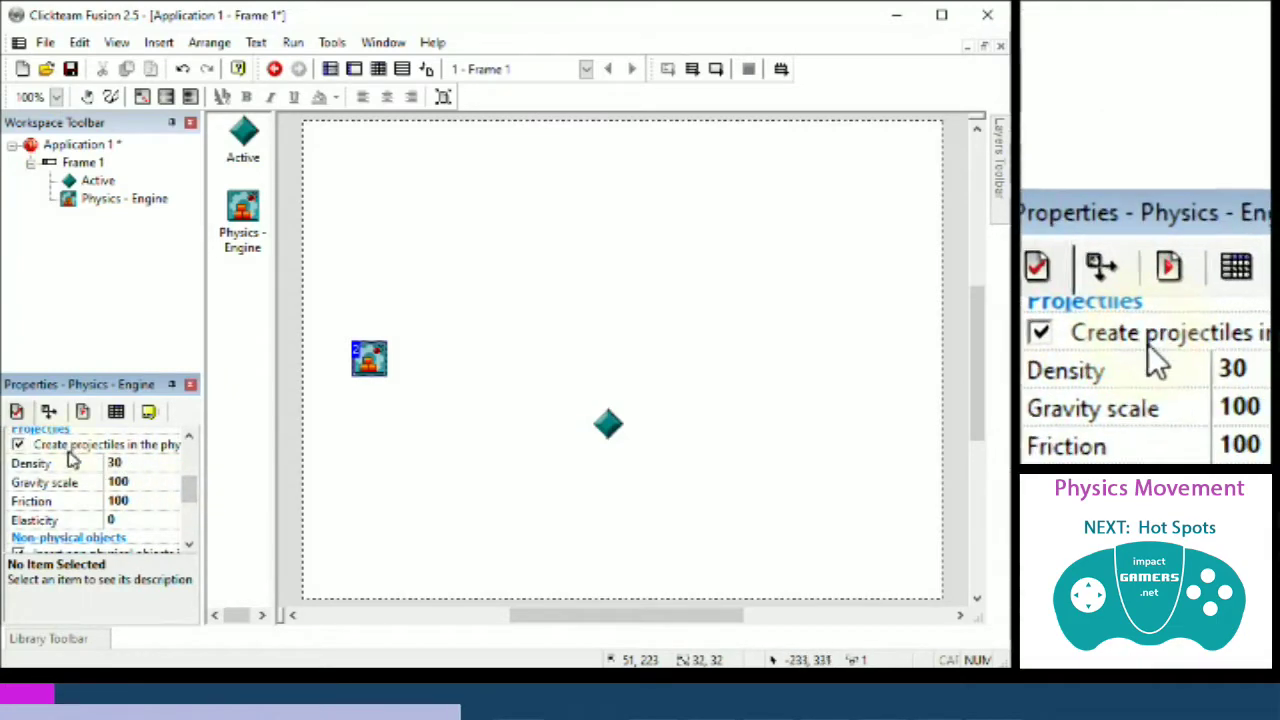
{"action": "left_click_drag", "start_coordinate": [193, 497], "coordinate": [190, 508]}
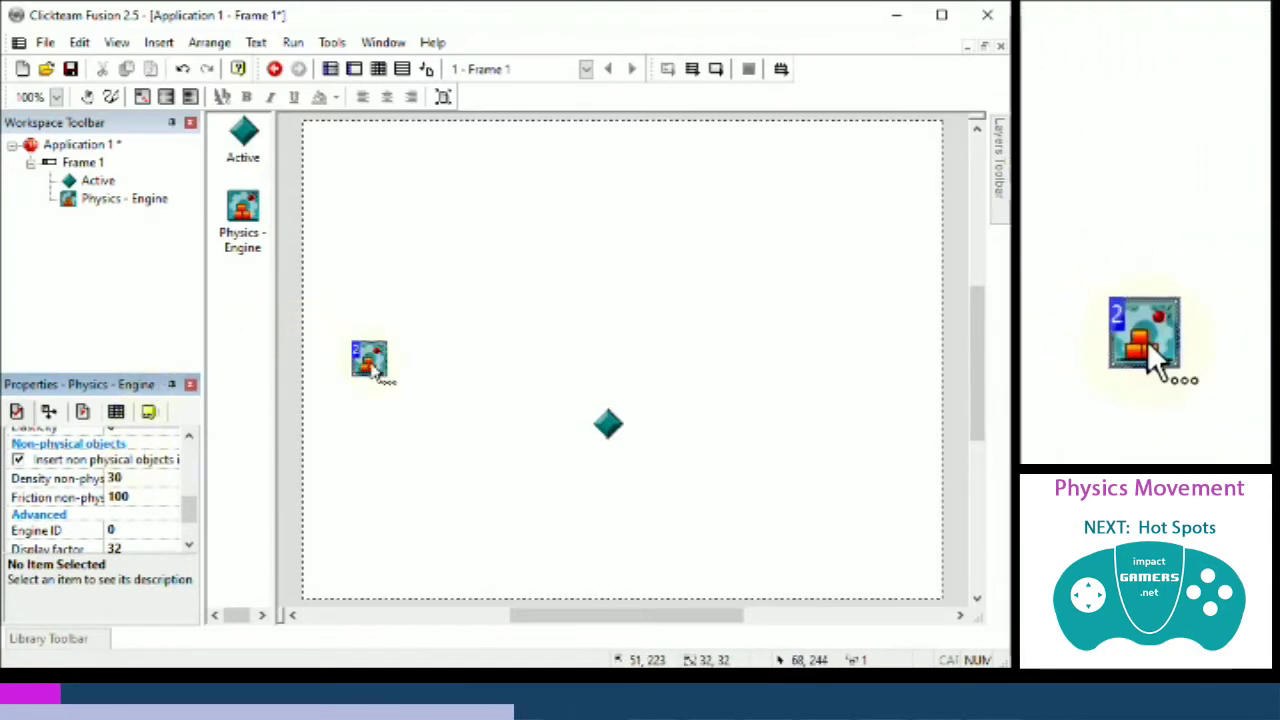
Move the Physics - Engine object off the left edge of the frame, outside the play area
{"action": "left_click_drag", "start_coordinate": [373, 367], "coordinate": [286, 369]}
{"action": "left_click_drag", "start_coordinate": [563, 609], "coordinate": [584, 617]}
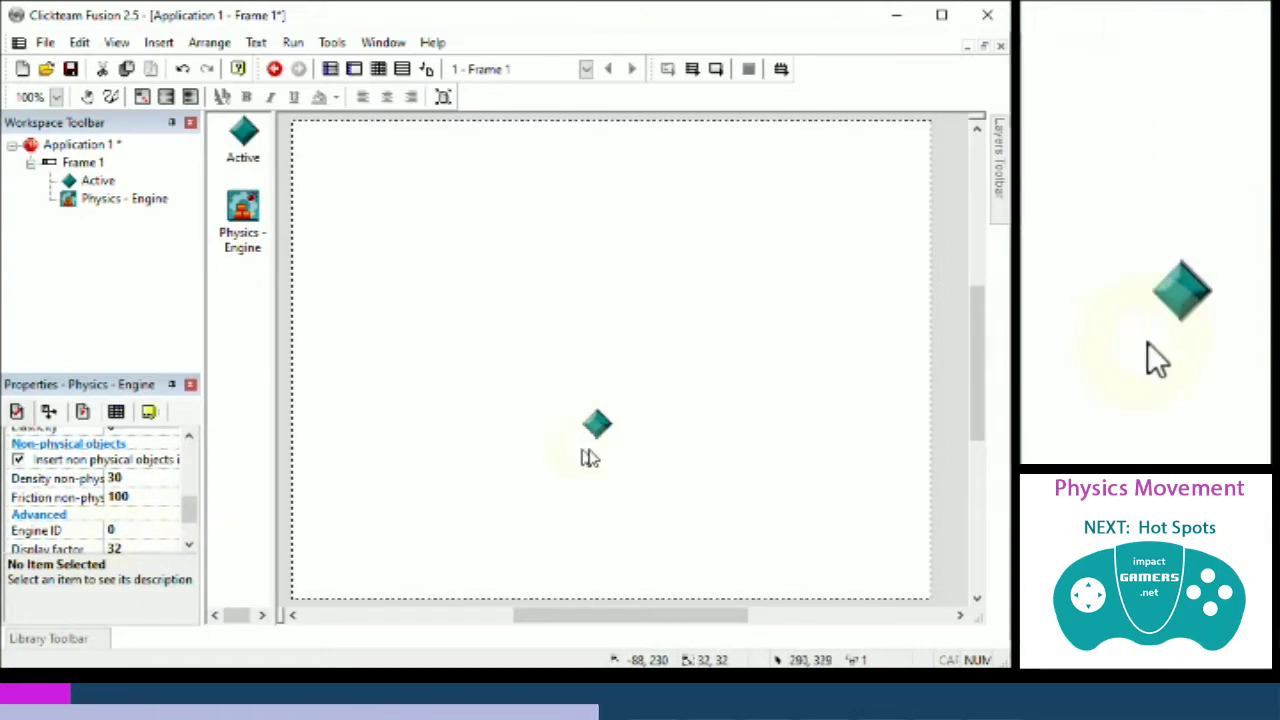
{"action": "left_click", "coordinate": [594, 421]}
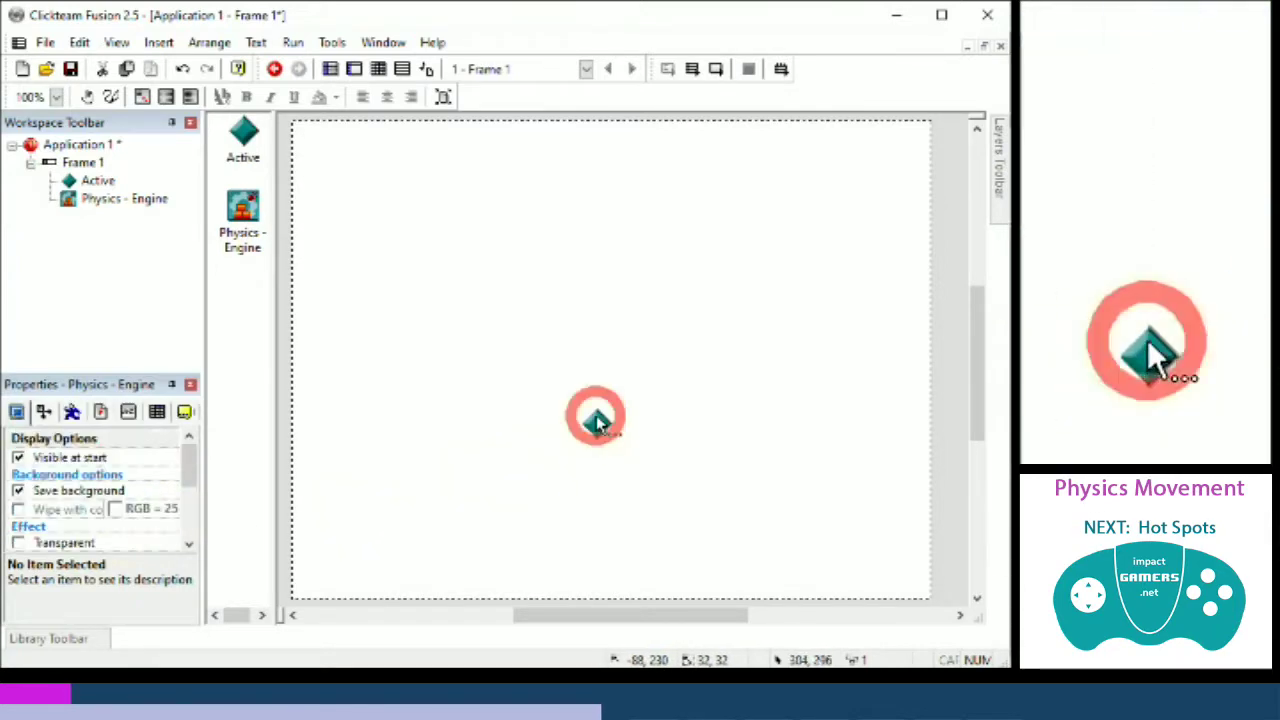
Show the Active object's movement settings in an enlarged properties panel
{"action": "left_click", "coordinate": [71, 412]}
{"action": "left_click_drag", "start_coordinate": [146, 373], "coordinate": [146, 229]}
{"action": "left_click_drag", "start_coordinate": [189, 312], "coordinate": [187, 435]}
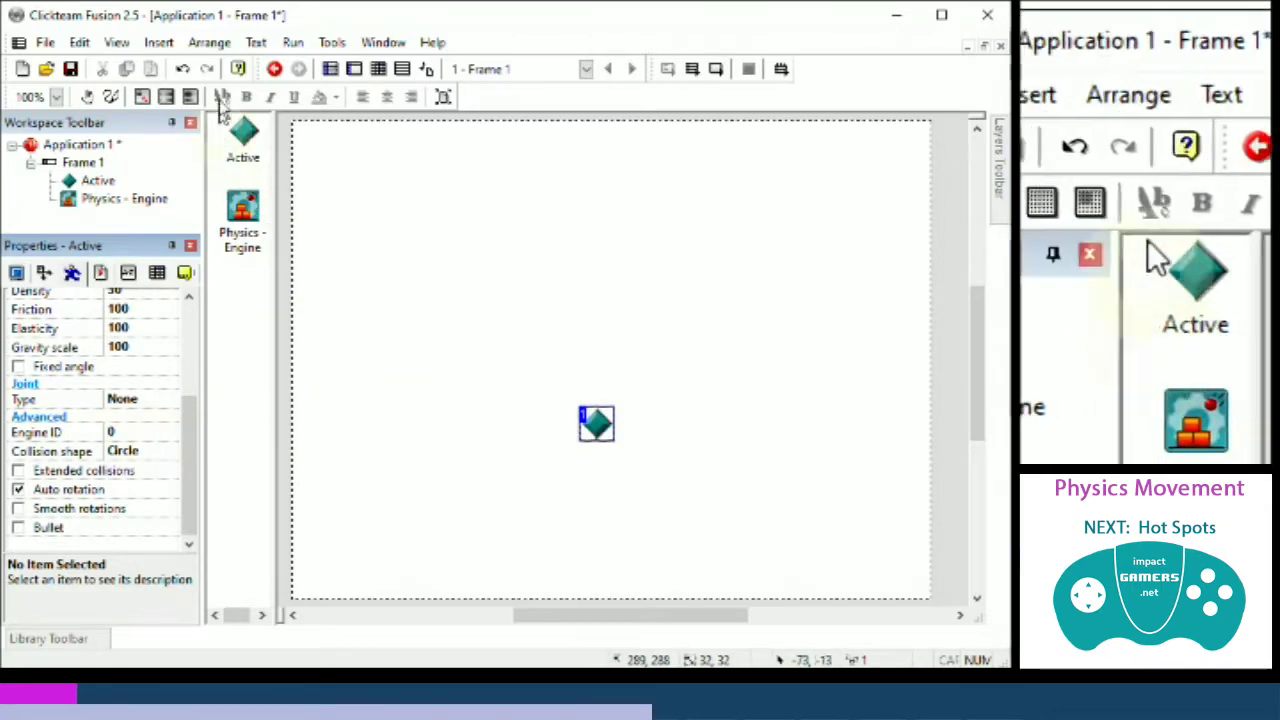
Test-run the whole application, then close the runtime window
{"action": "left_click", "coordinate": [293, 42]}
{"action": "left_click", "coordinate": [305, 68]}
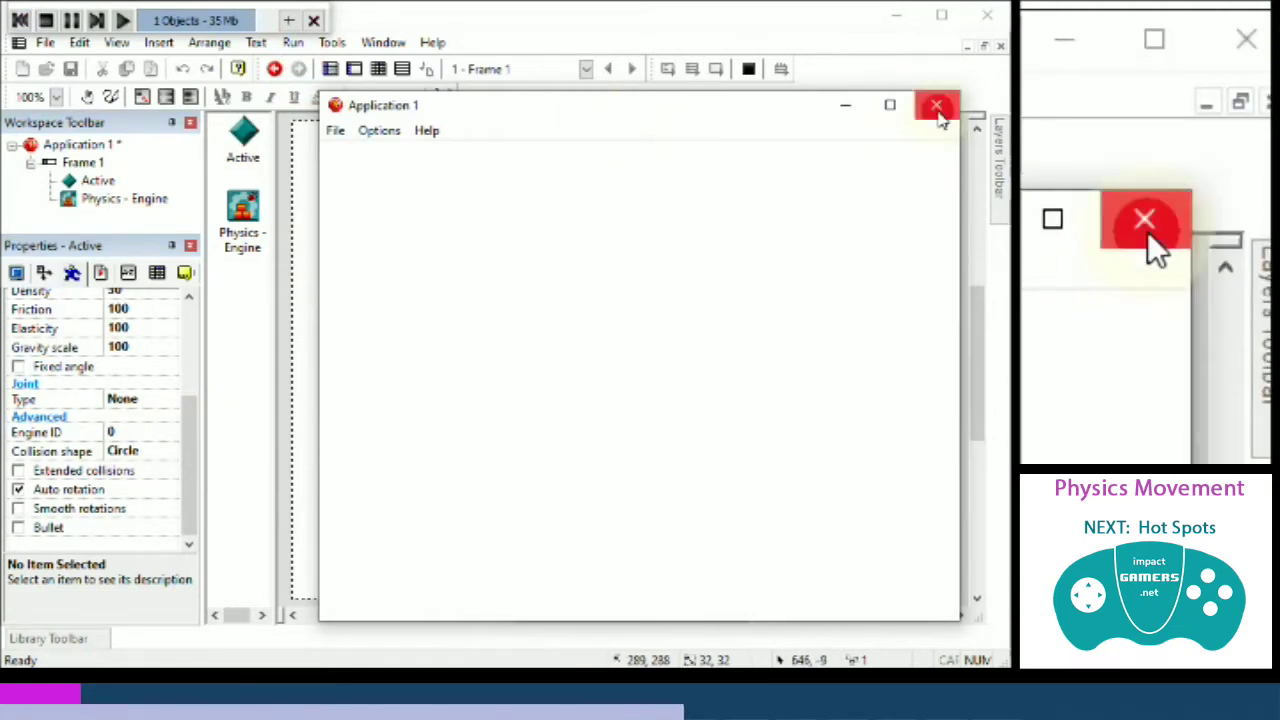
{"action": "left_click", "coordinate": [938, 108]}
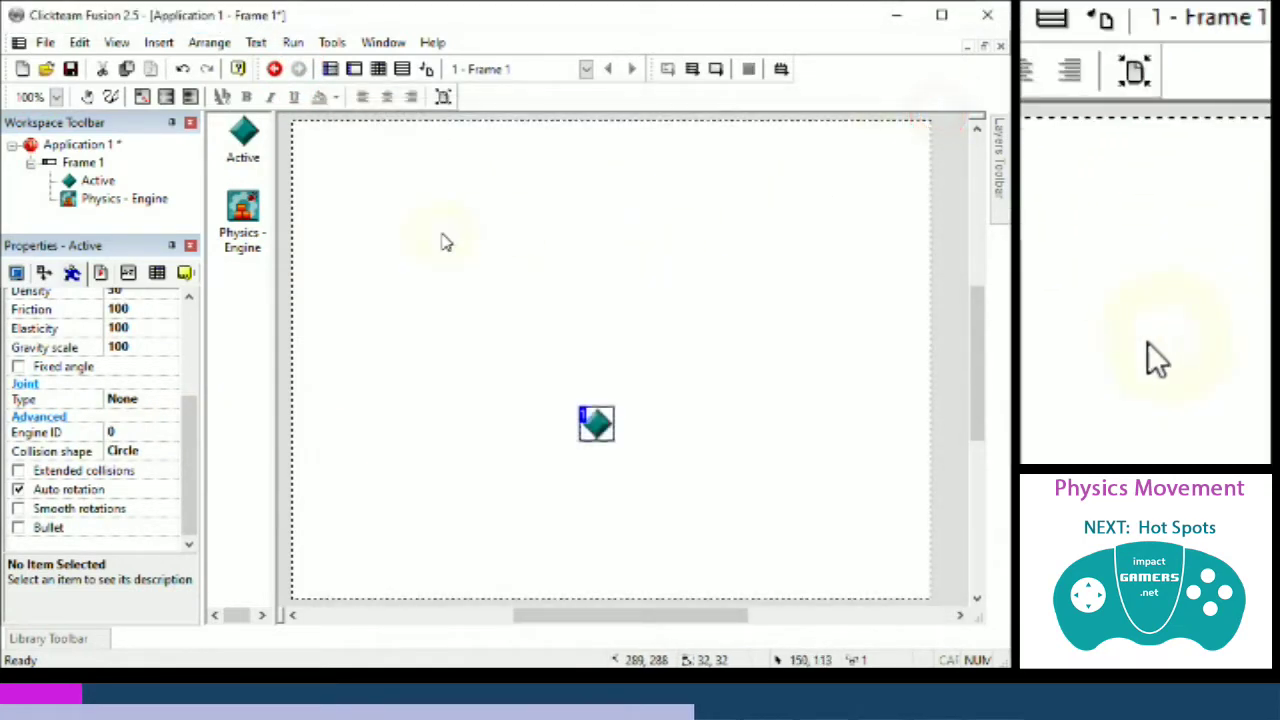
In the Event Editor, add a condition for the Active object leaving the play area on all four sides
{"action": "left_click", "coordinate": [377, 74]}
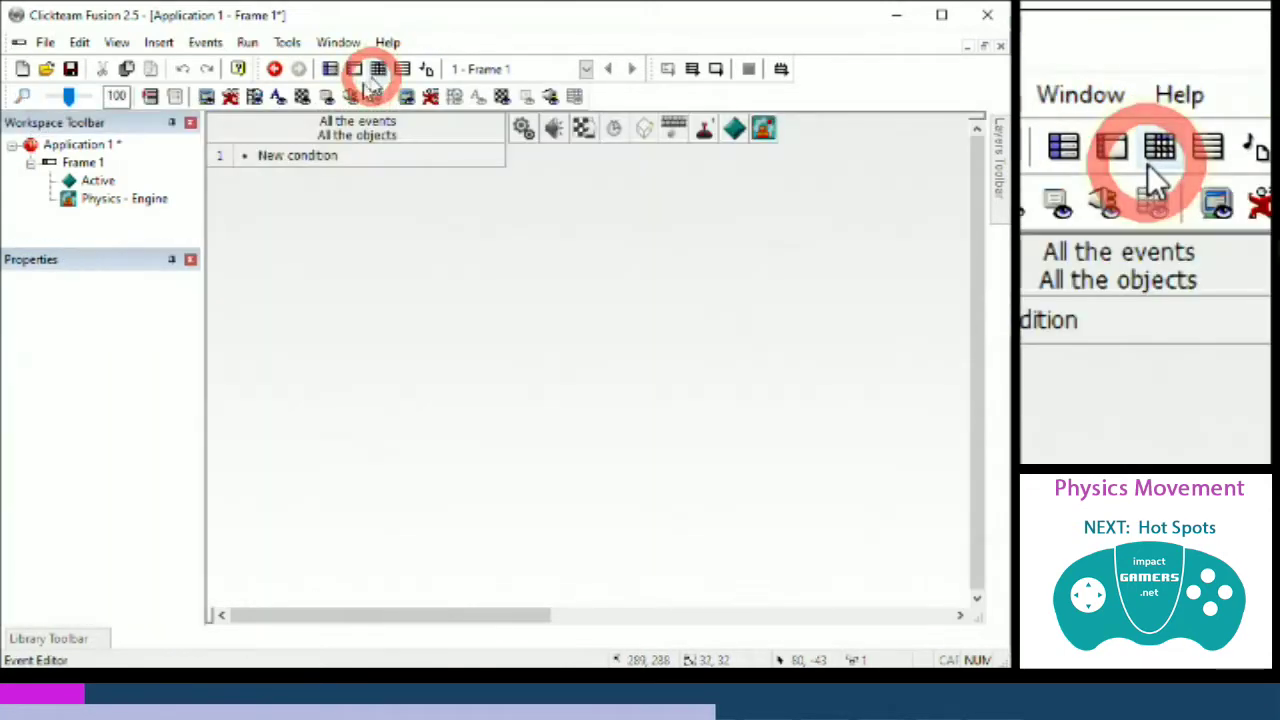
{"action": "left_click", "coordinate": [300, 158]}
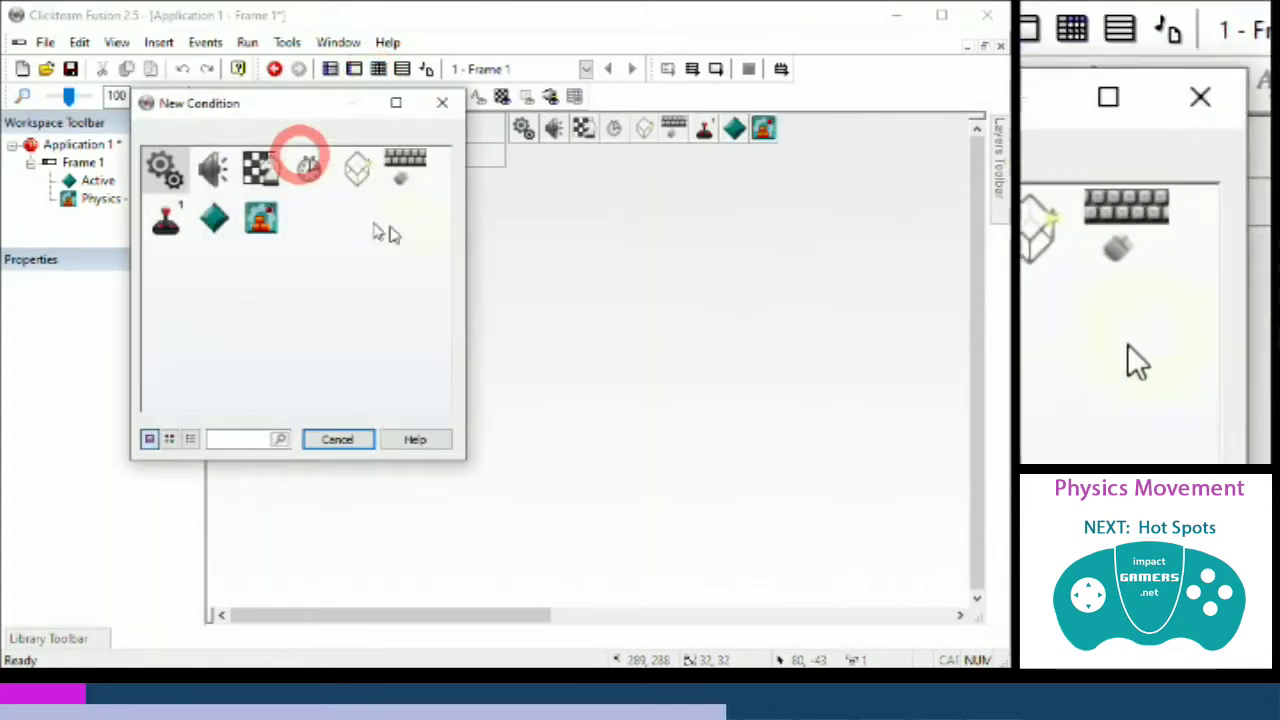
{"action": "left_click", "coordinate": [214, 222]}
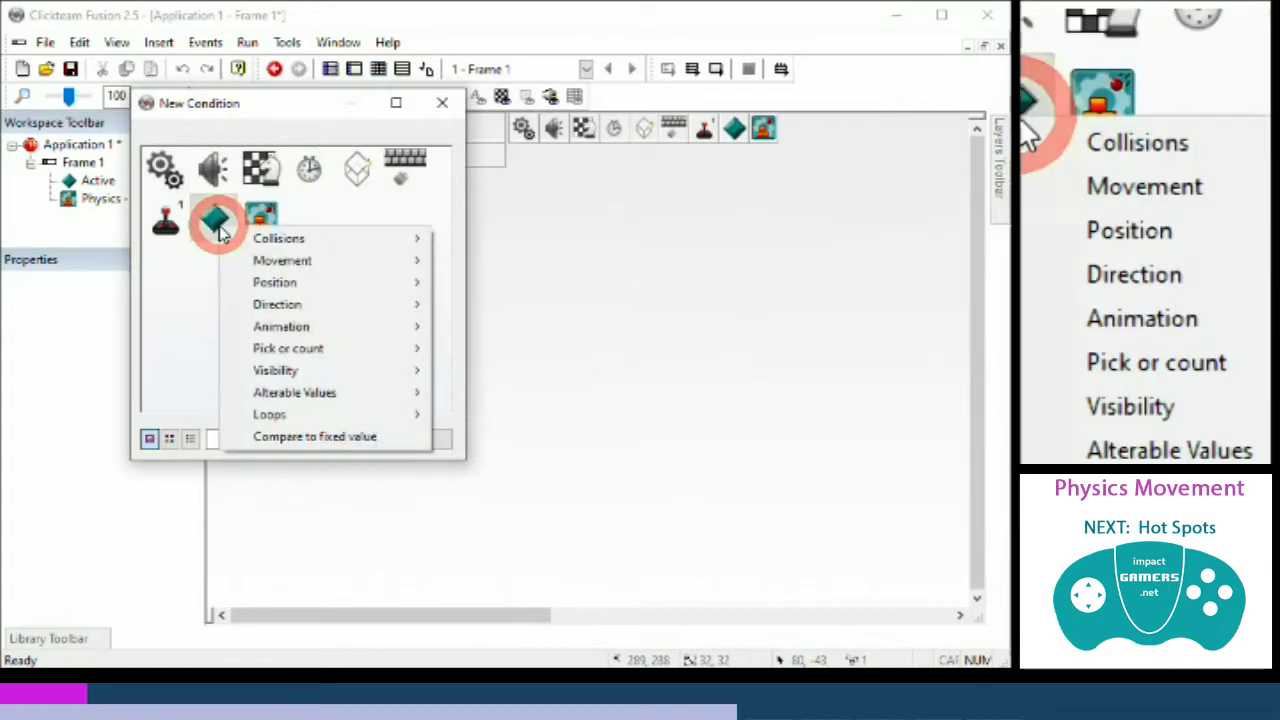
{"action": "mouse_move", "coordinate": [378, 288]}
{"action": "left_click", "coordinate": [520, 283]}
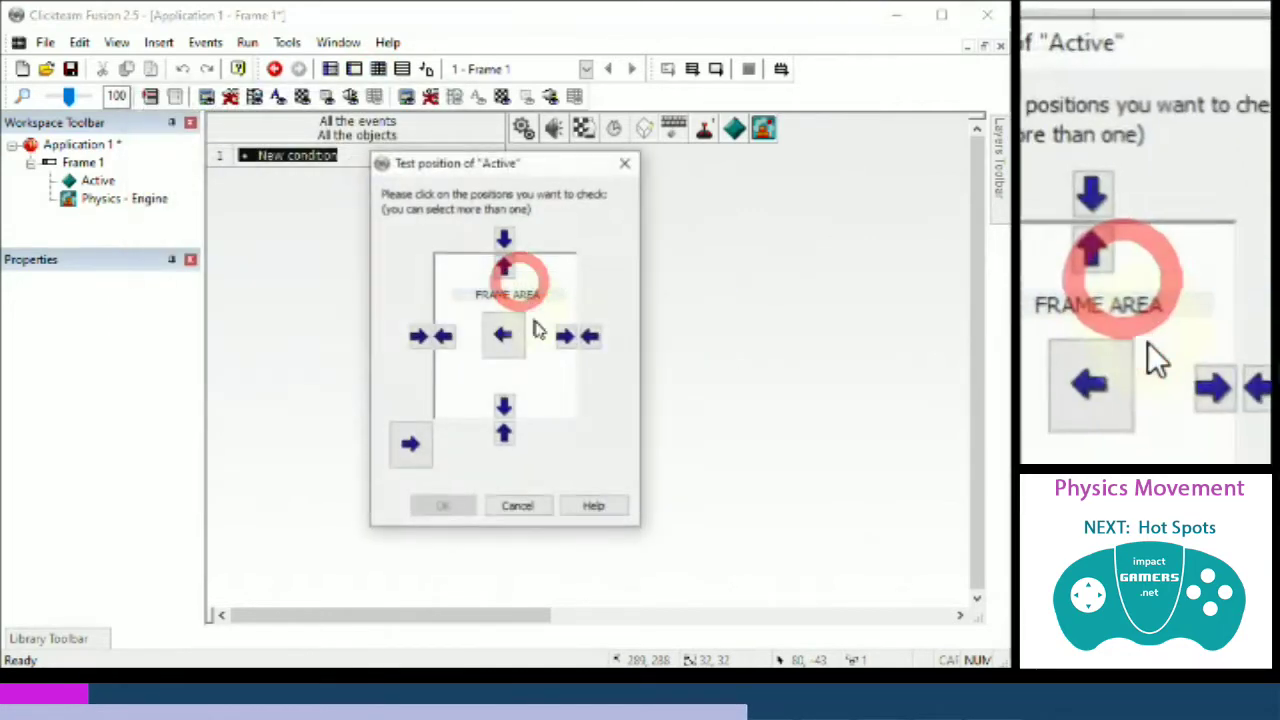
{"action": "left_click", "coordinate": [503, 265]}
{"action": "left_click", "coordinate": [566, 336]}
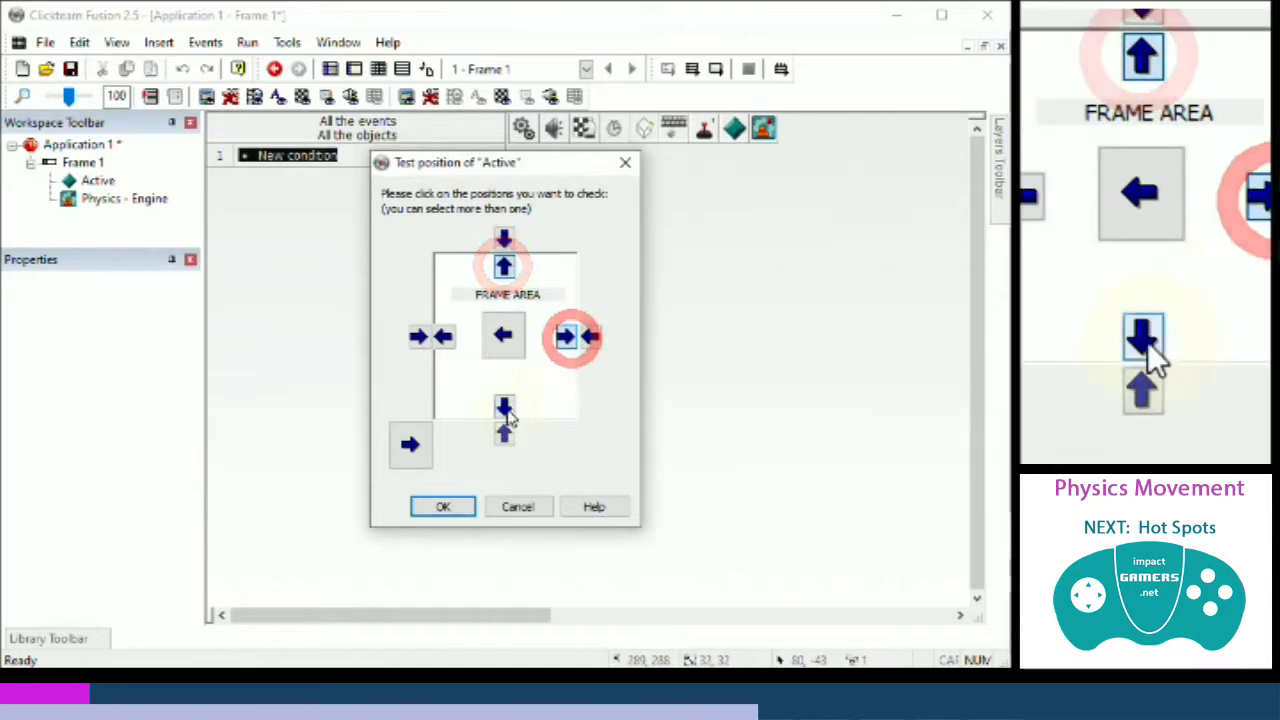
{"action": "left_click", "coordinate": [503, 406]}
{"action": "left_click", "coordinate": [446, 337]}
{"action": "left_click", "coordinate": [455, 508]}
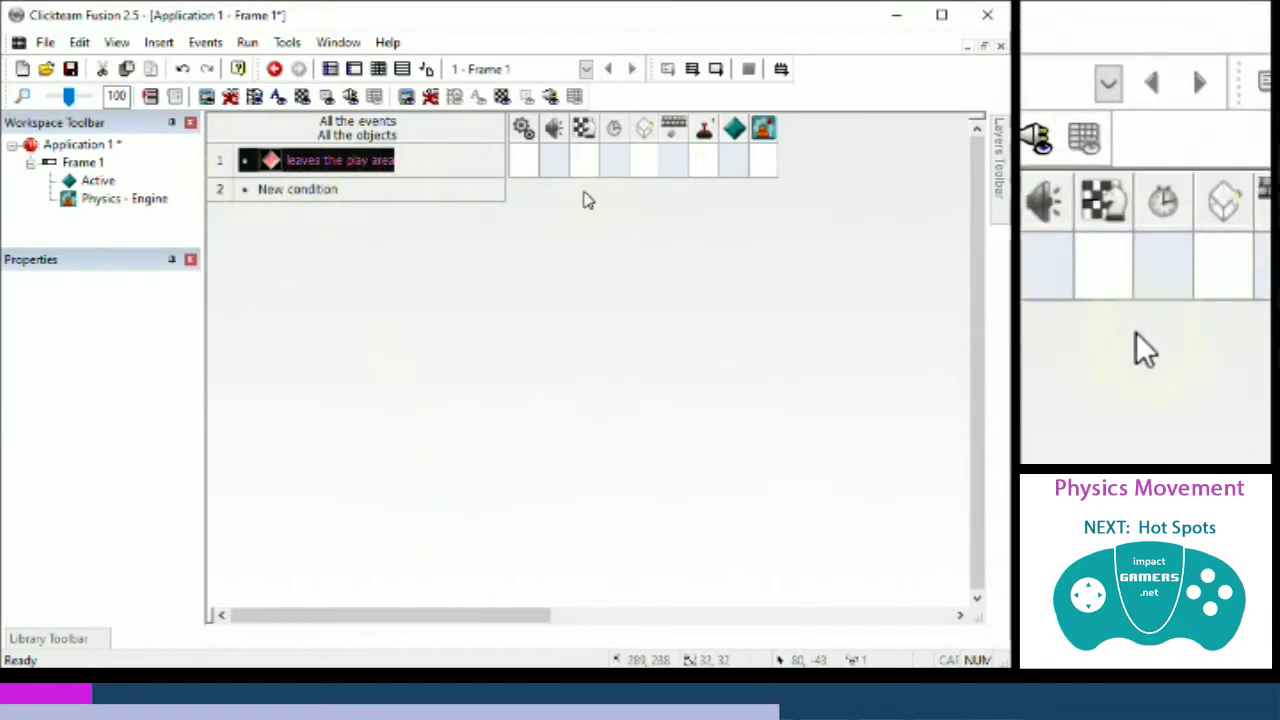
{"action": "right_click", "coordinate": [736, 172]}
Give event 1 a Movement > Stop action for the Active object, then view its Movement properties
{"action": "mouse_move", "coordinate": [800, 176]}
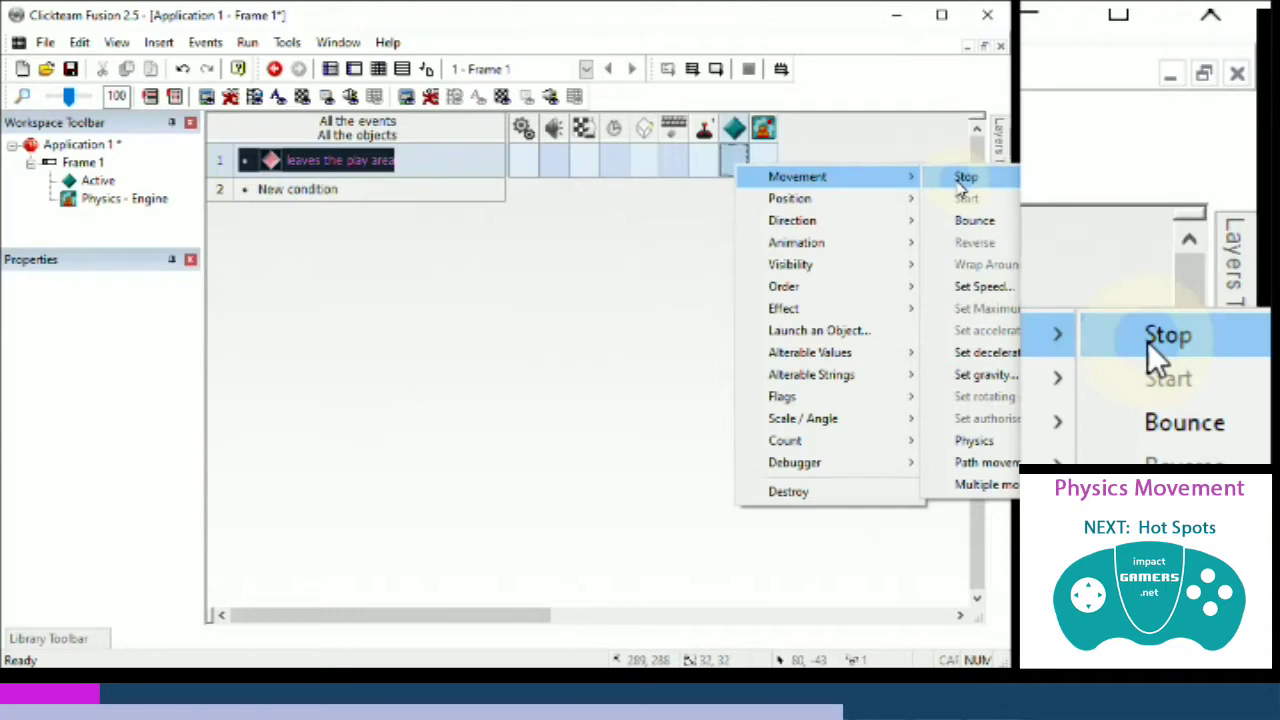
{"action": "left_click", "coordinate": [963, 181]}
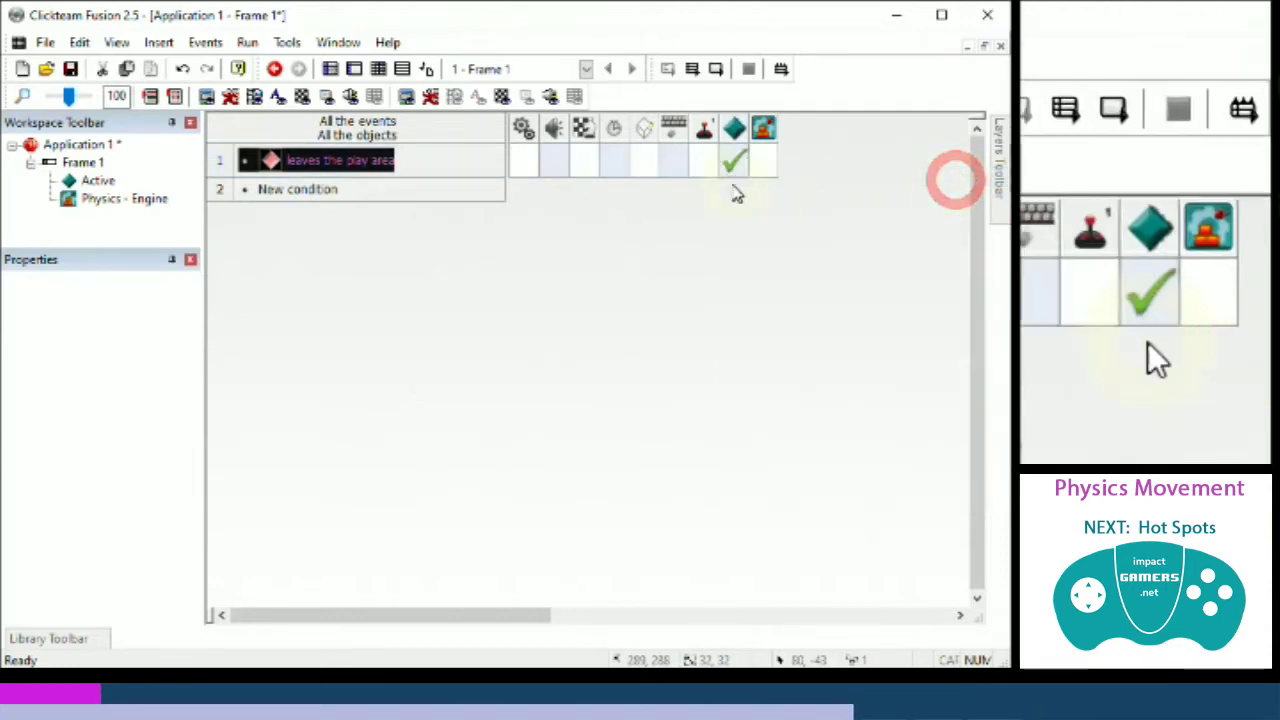
{"action": "left_click", "coordinate": [98, 180]}
{"action": "left_click", "coordinate": [44, 287]}
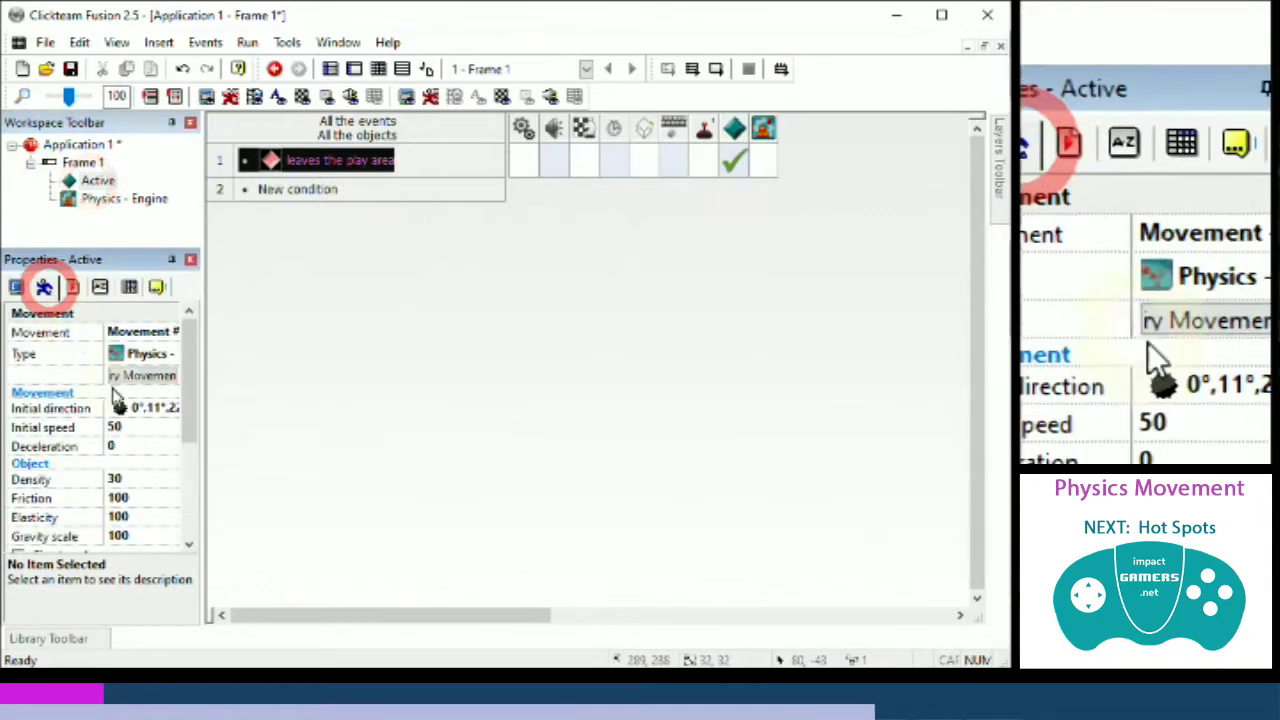
{"action": "scroll", "coordinate": [110, 470], "scroll_direction": "down", "scroll_amount": 1}
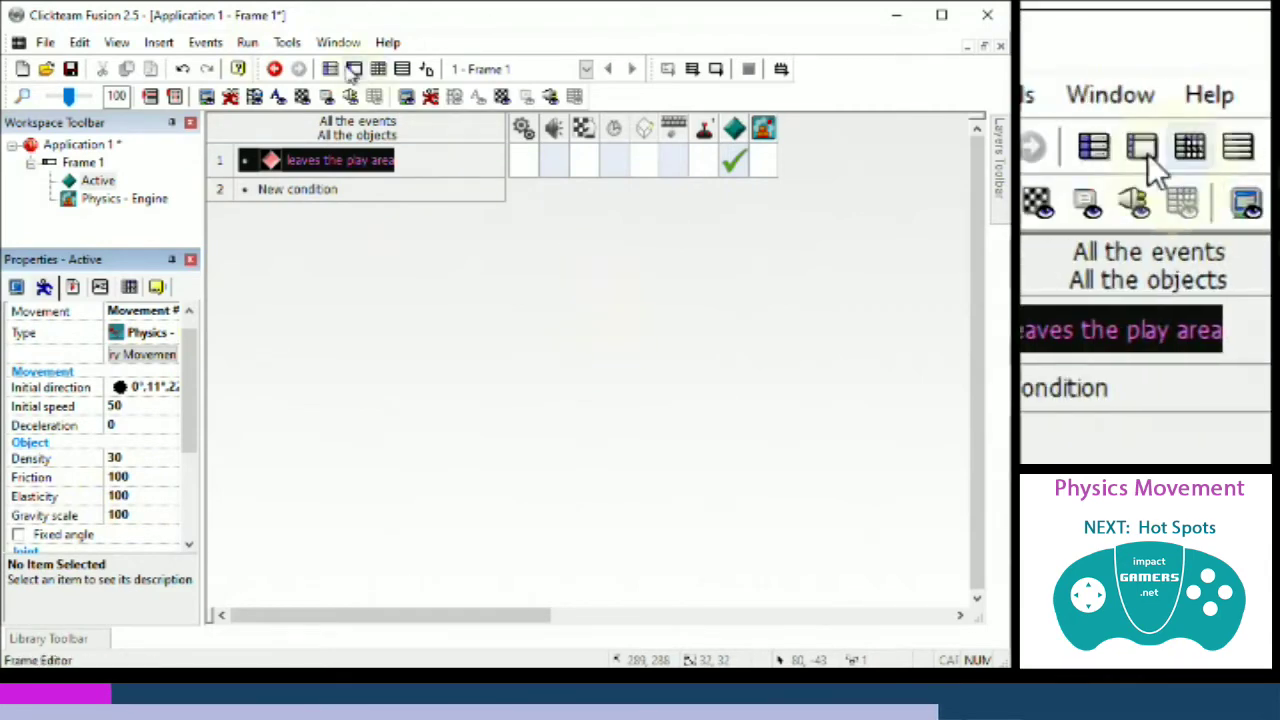
{"action": "left_click", "coordinate": [248, 42]}
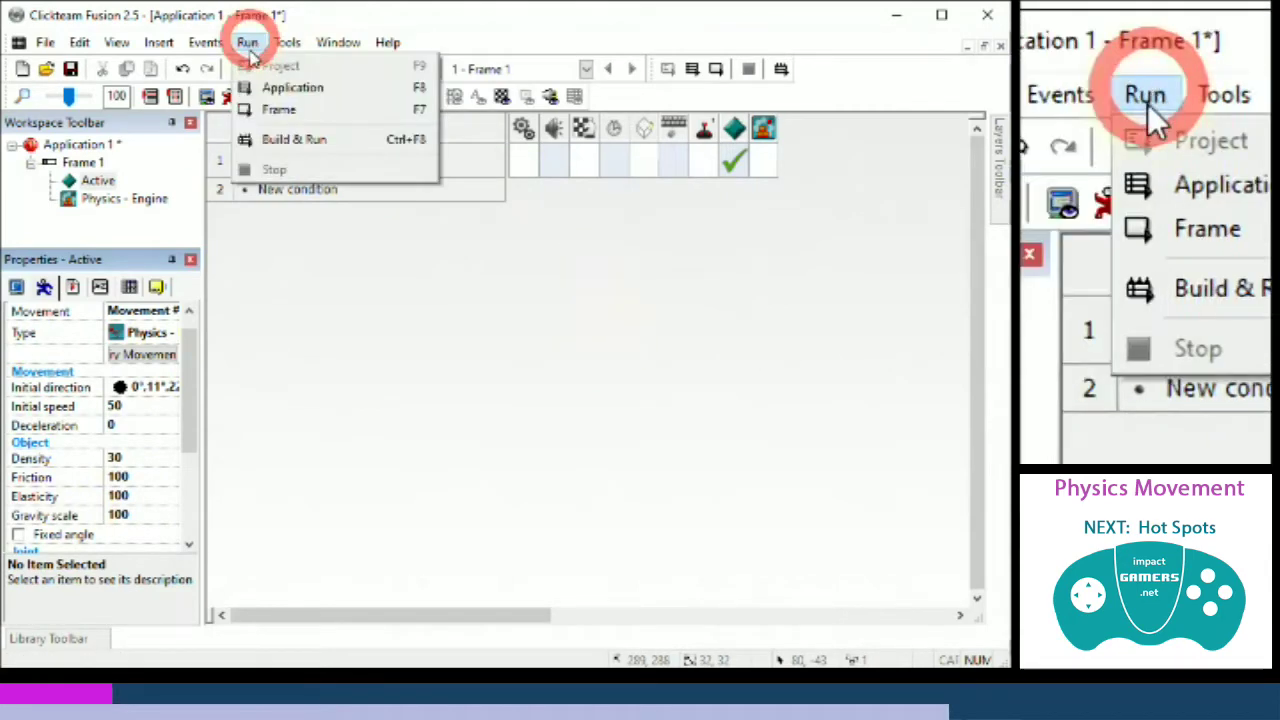
{"action": "left_click", "coordinate": [270, 86]}
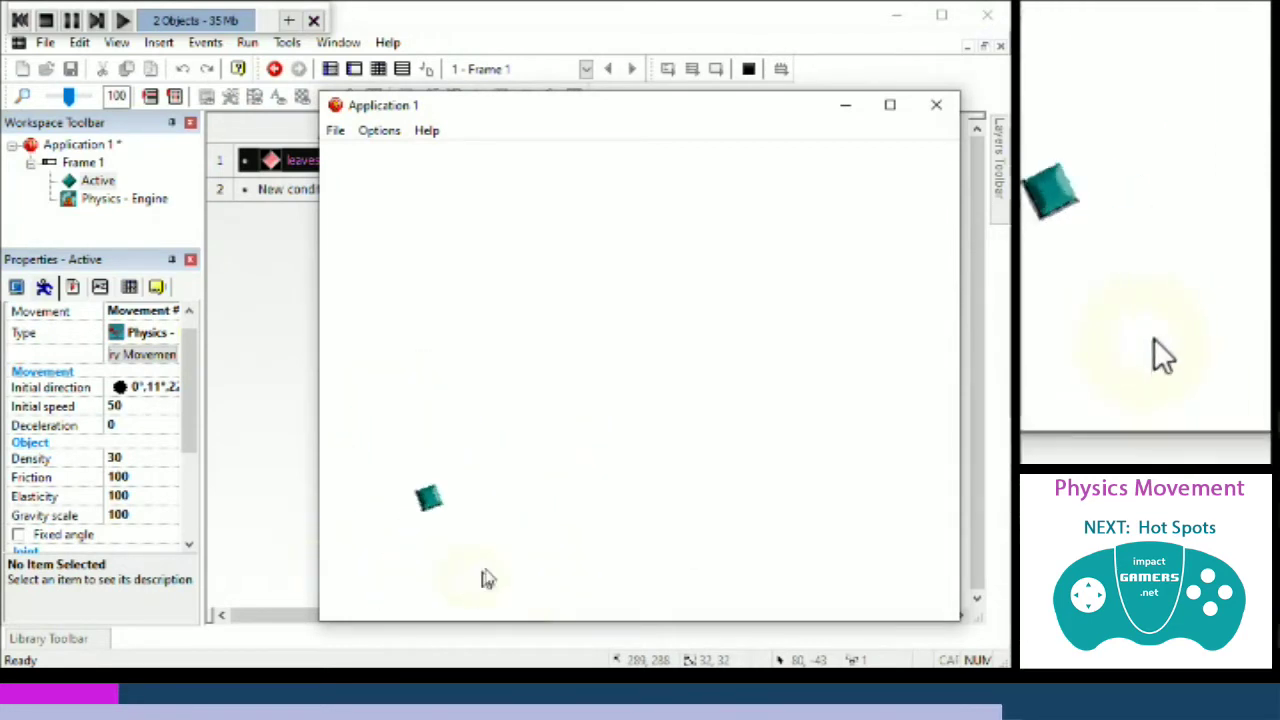
{"action": "left_click", "coordinate": [936, 104]}
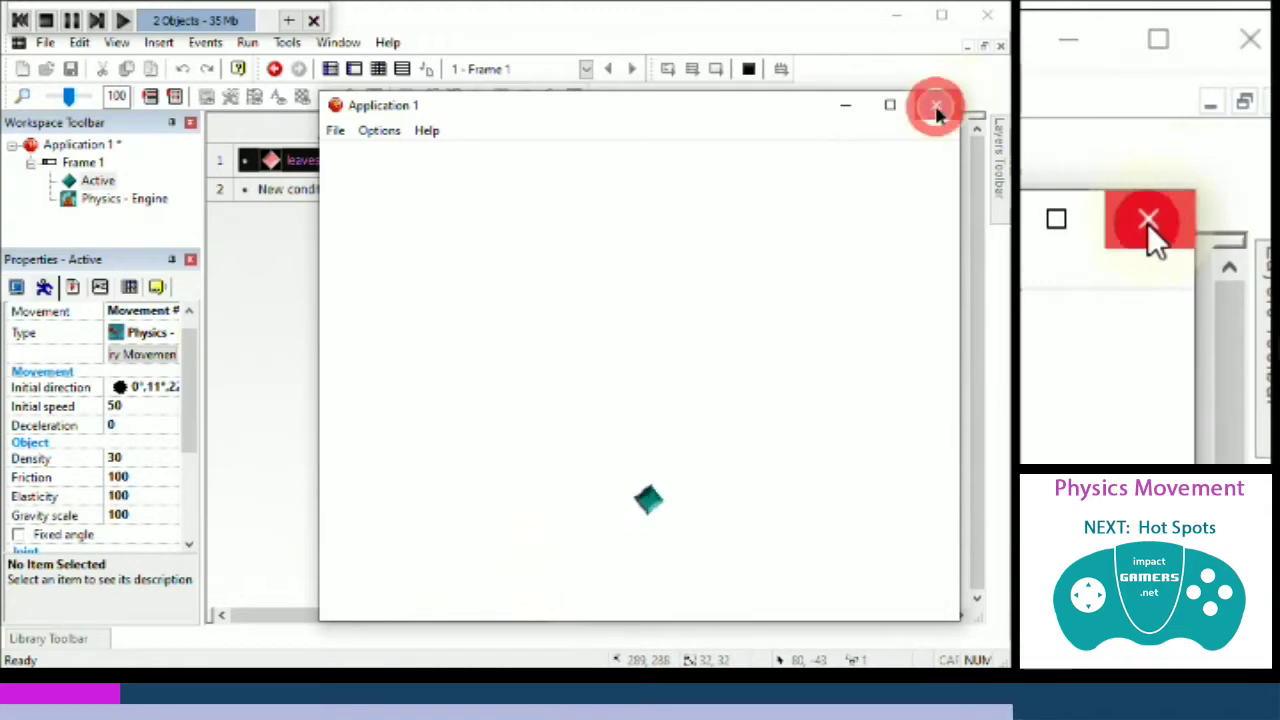
{"action": "left_click_drag", "start_coordinate": [192, 376], "coordinate": [195, 480]}
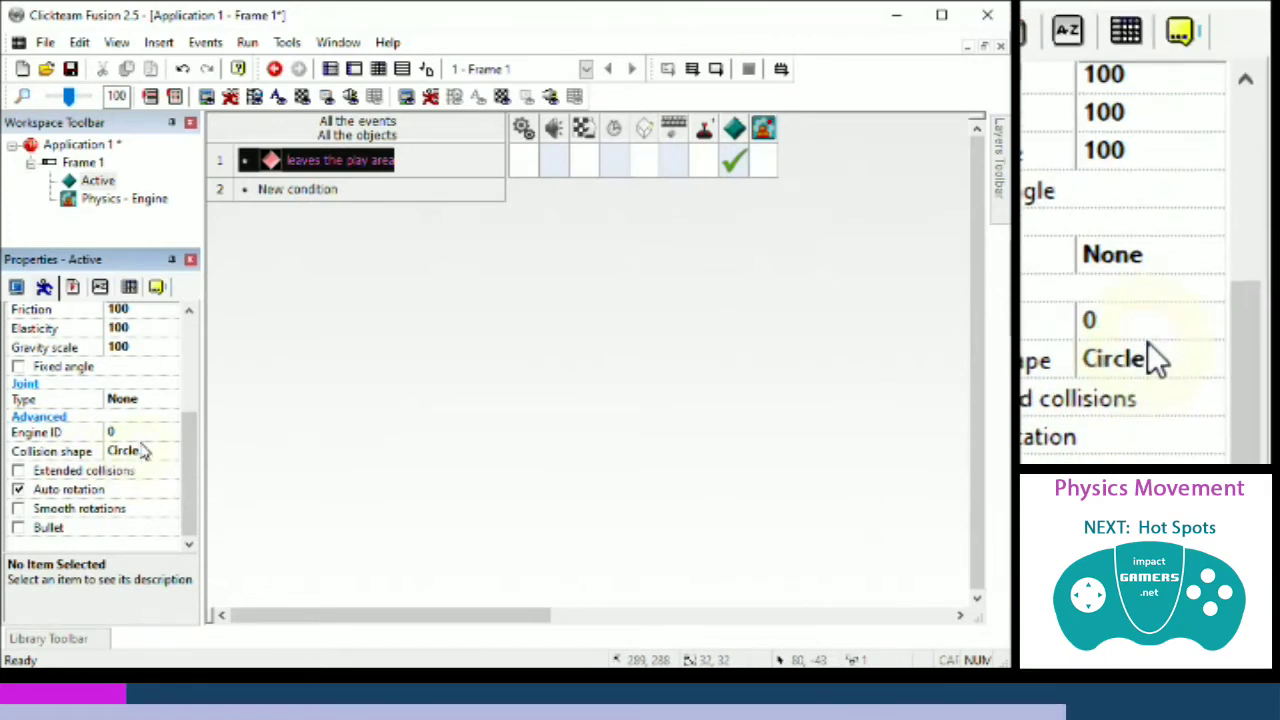
Change the Active object's collision shape from Circle to Shape of first image
{"action": "left_click", "coordinate": [142, 454]}
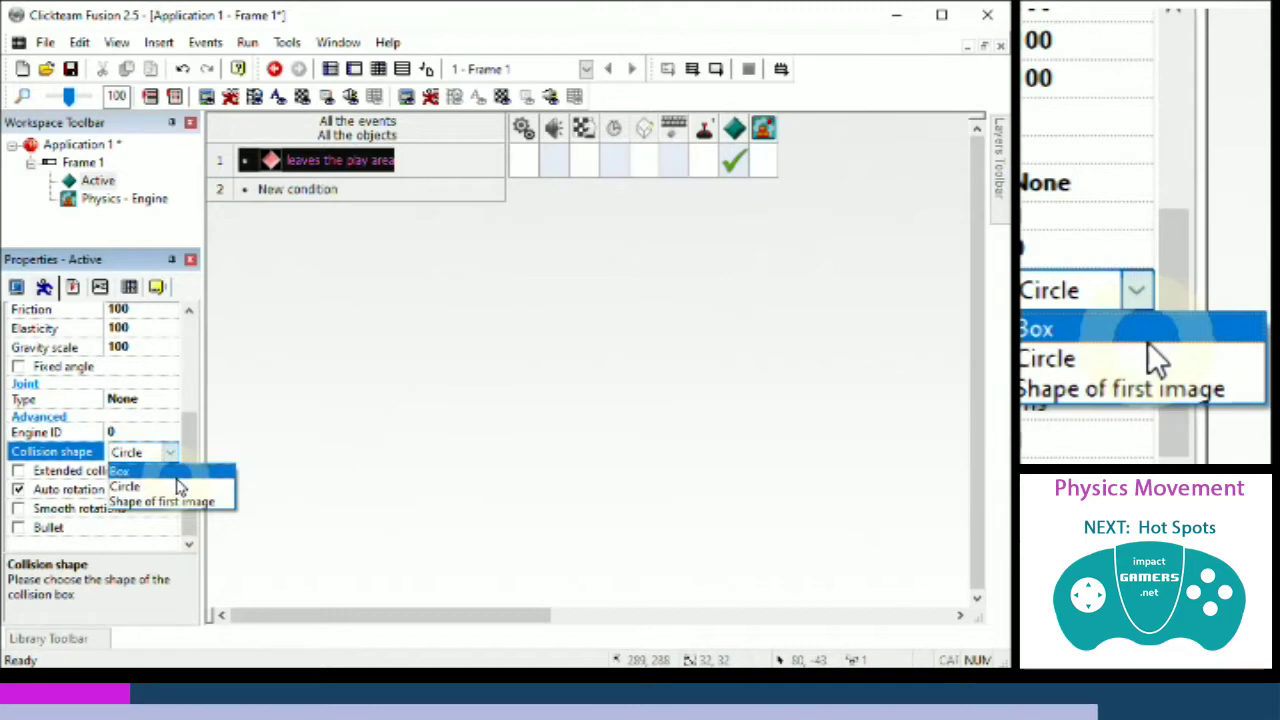
{"action": "left_click", "coordinate": [178, 500]}
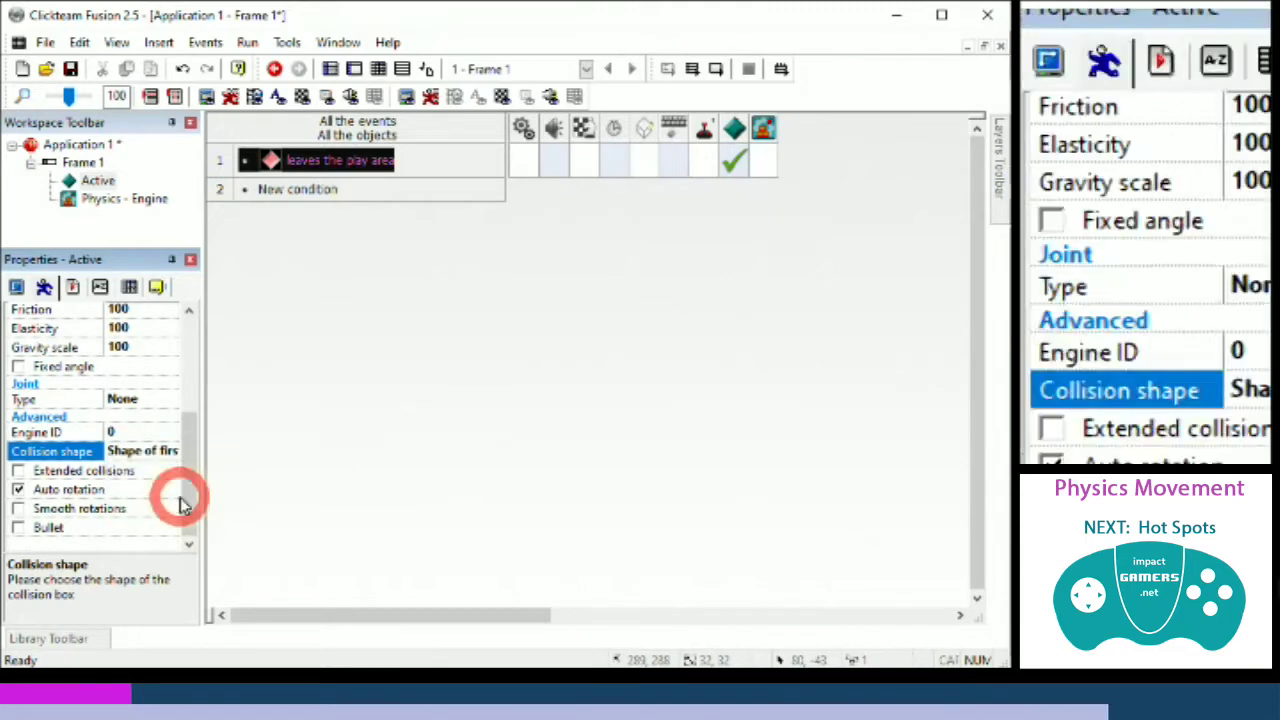
Run the application again to watch the ball bounce using its first-image collision shape
{"action": "left_click", "coordinate": [247, 42]}
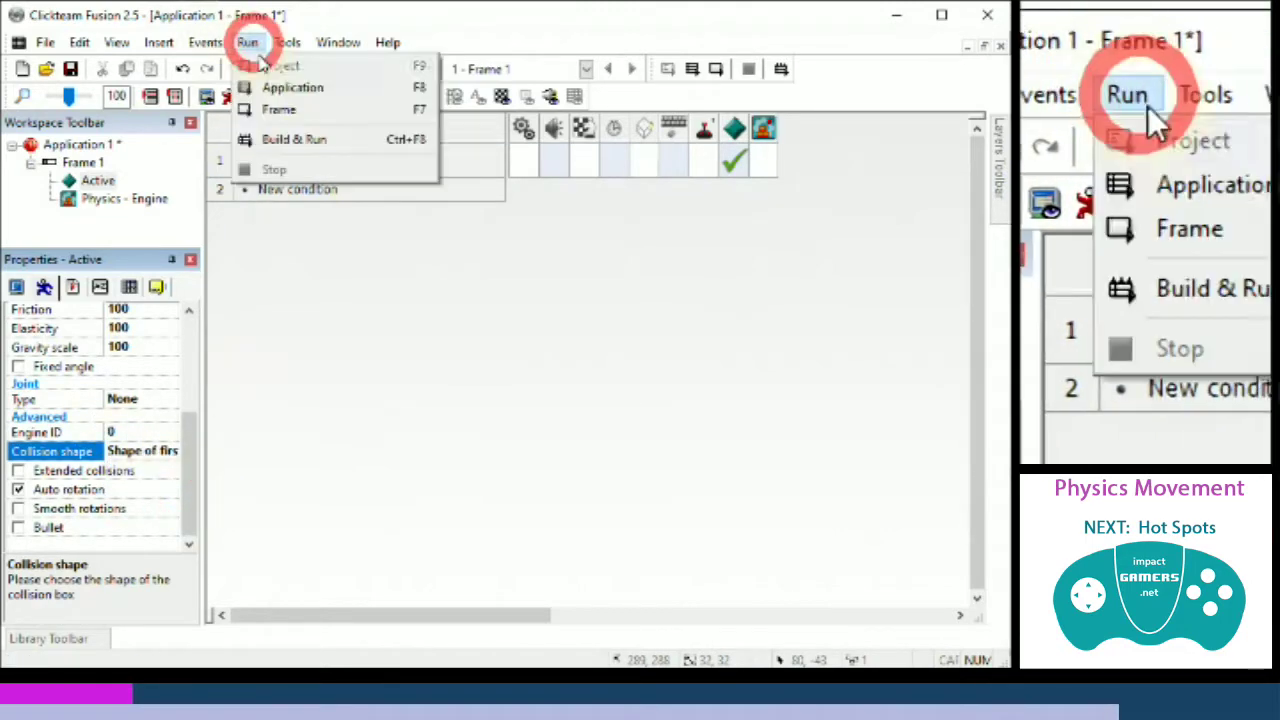
{"action": "left_click", "coordinate": [265, 103]}
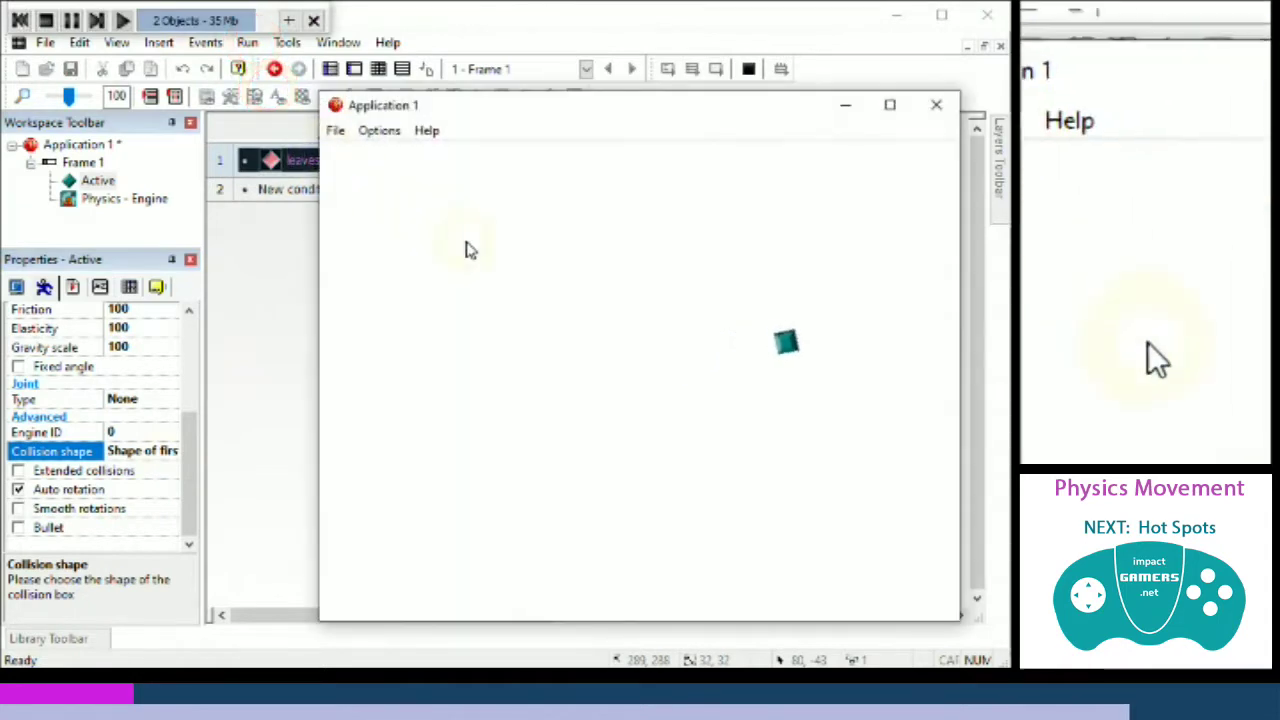